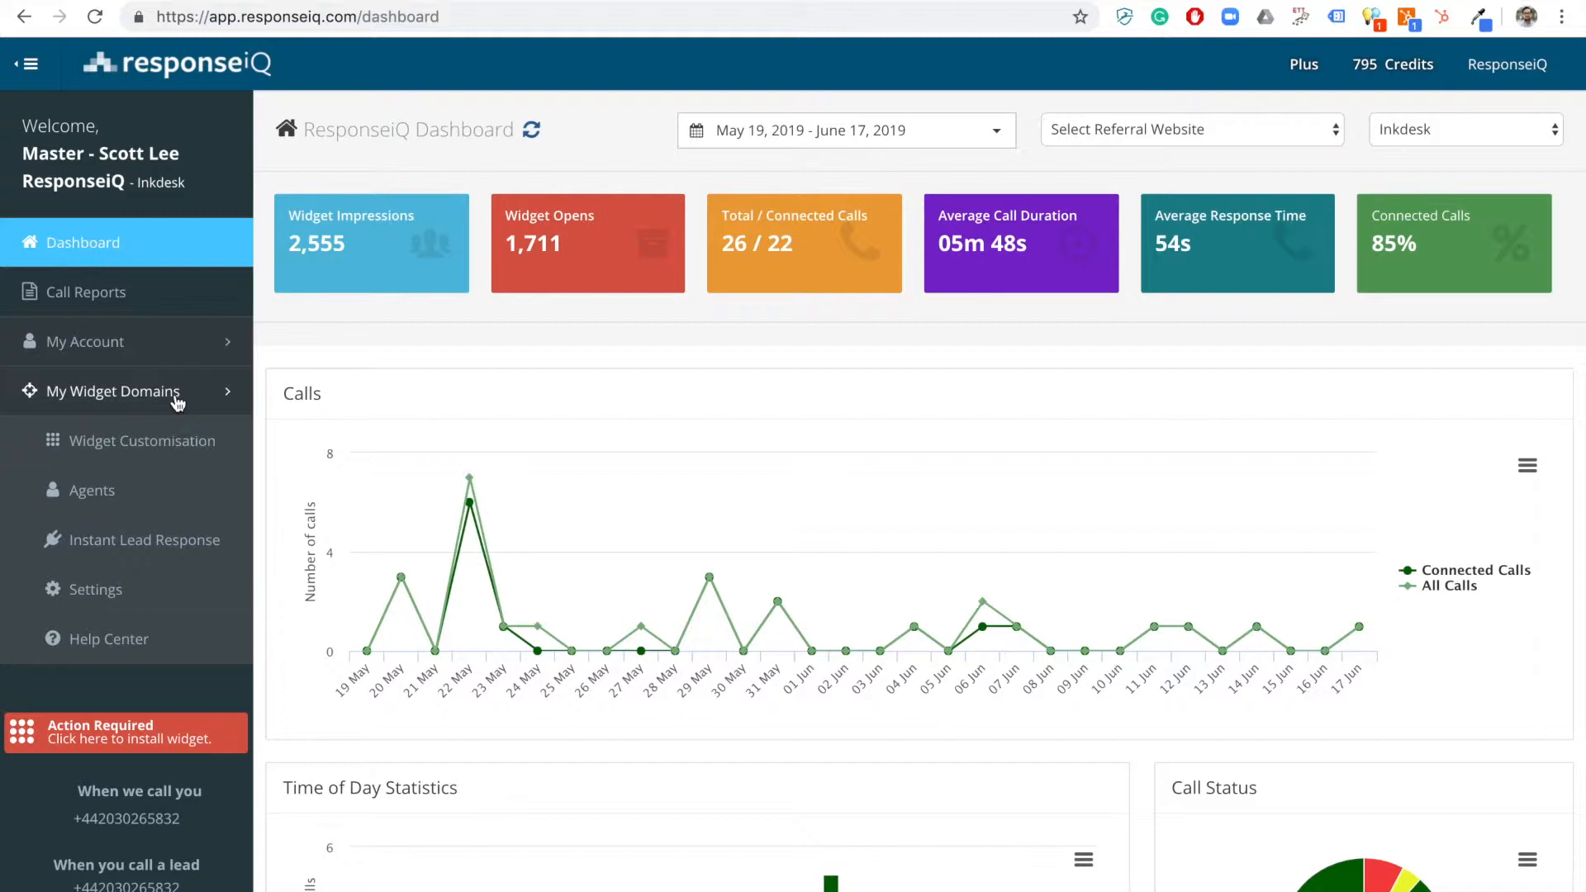
Scroll through the Inkdesk website homepage with its callback widget.
click(156, 198)
scroll(637, 355, down, 3)
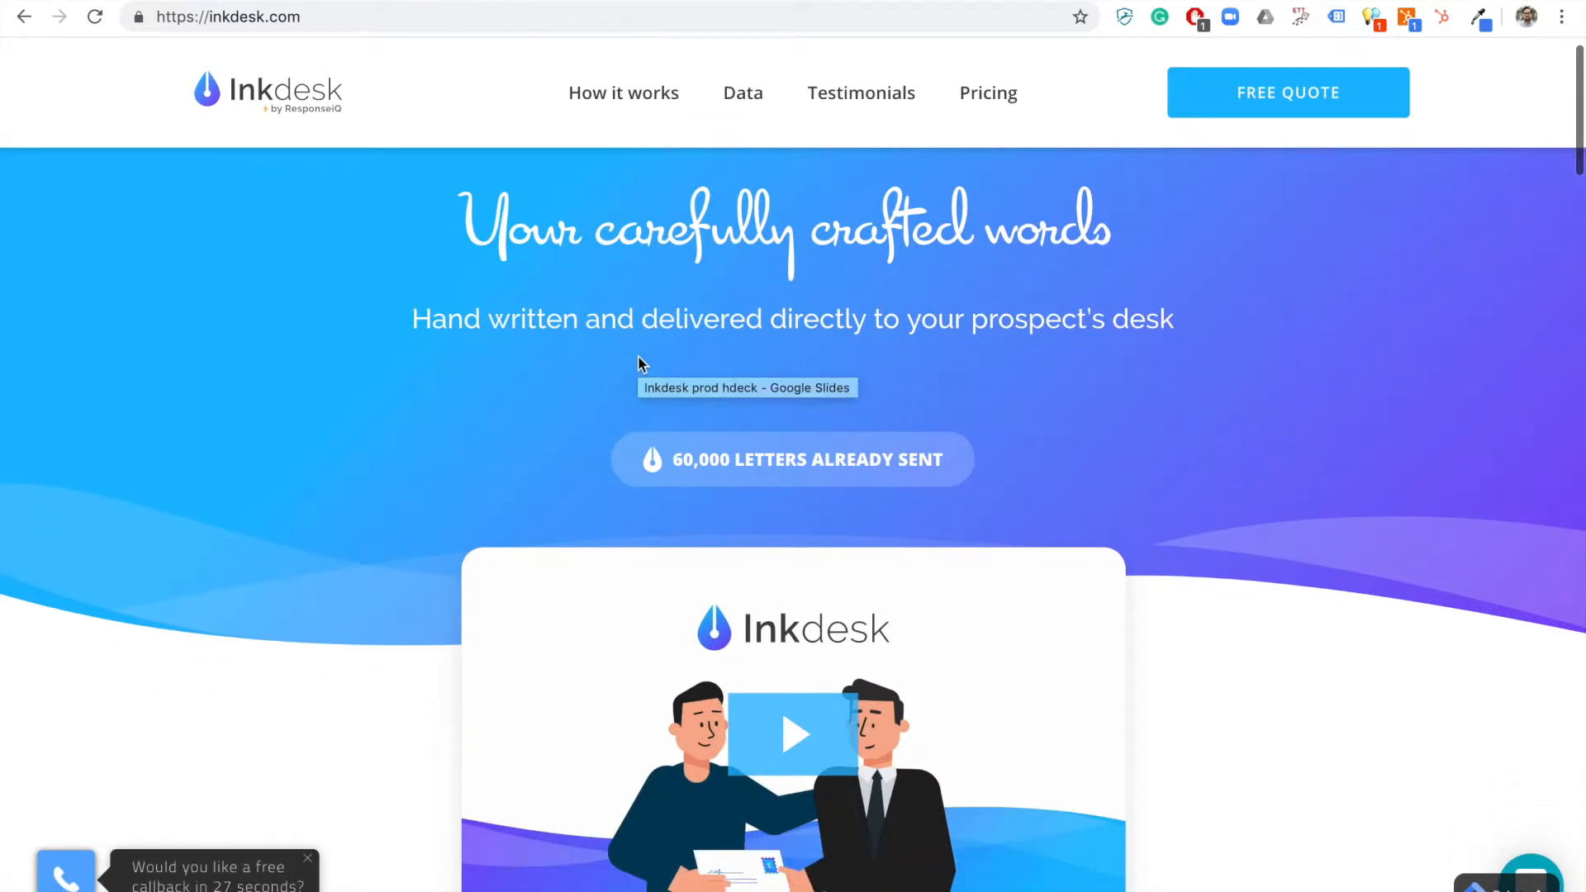
scroll(638, 357, down, 8)
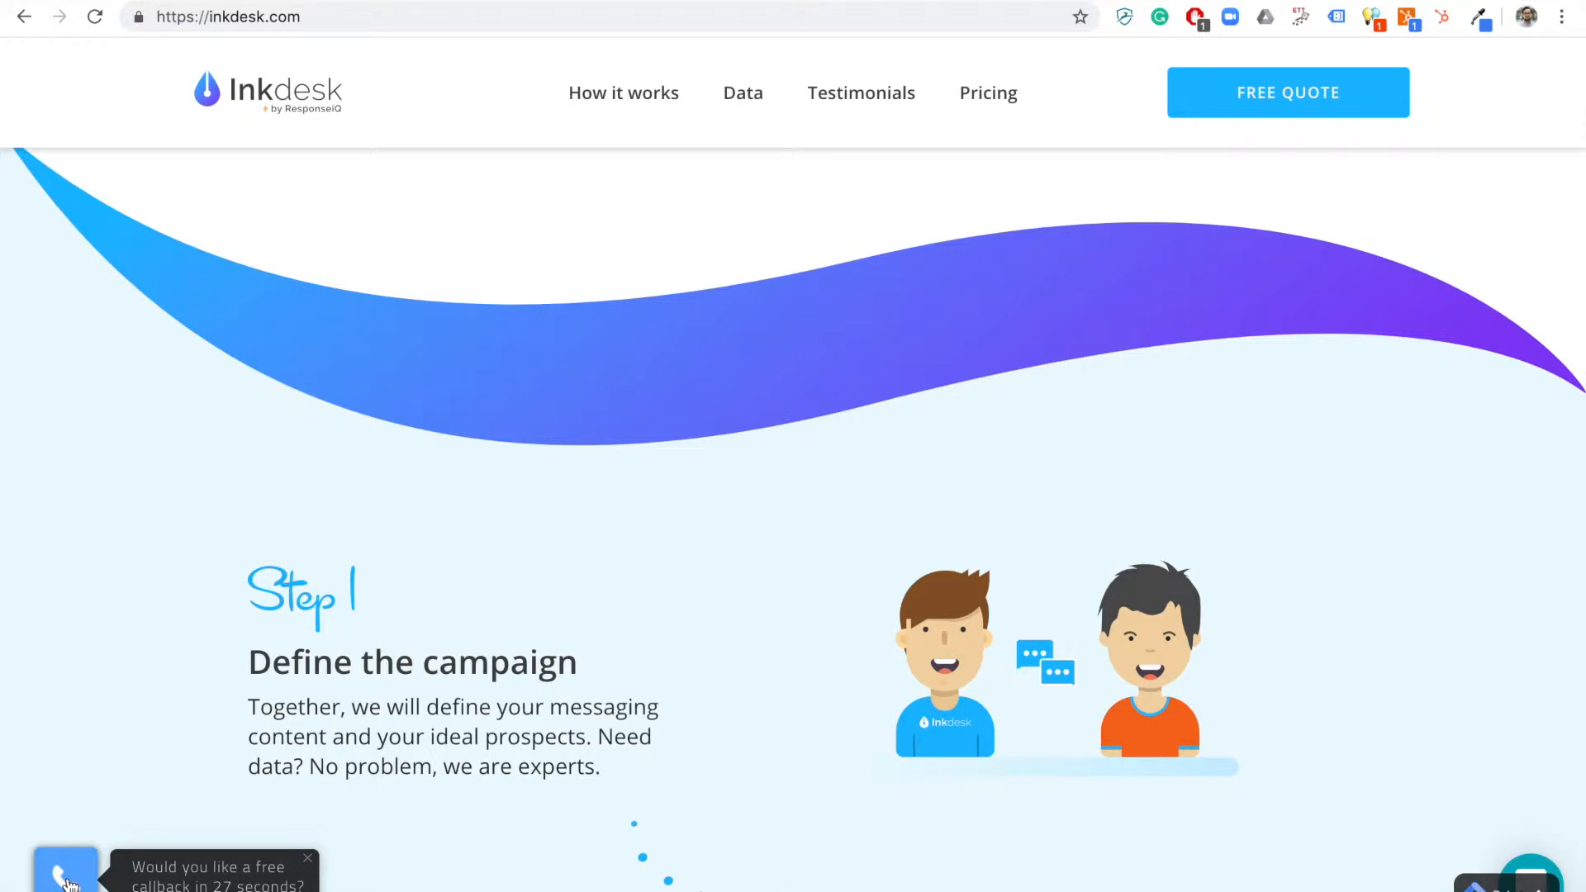
scroll(128, 812, up, 10)
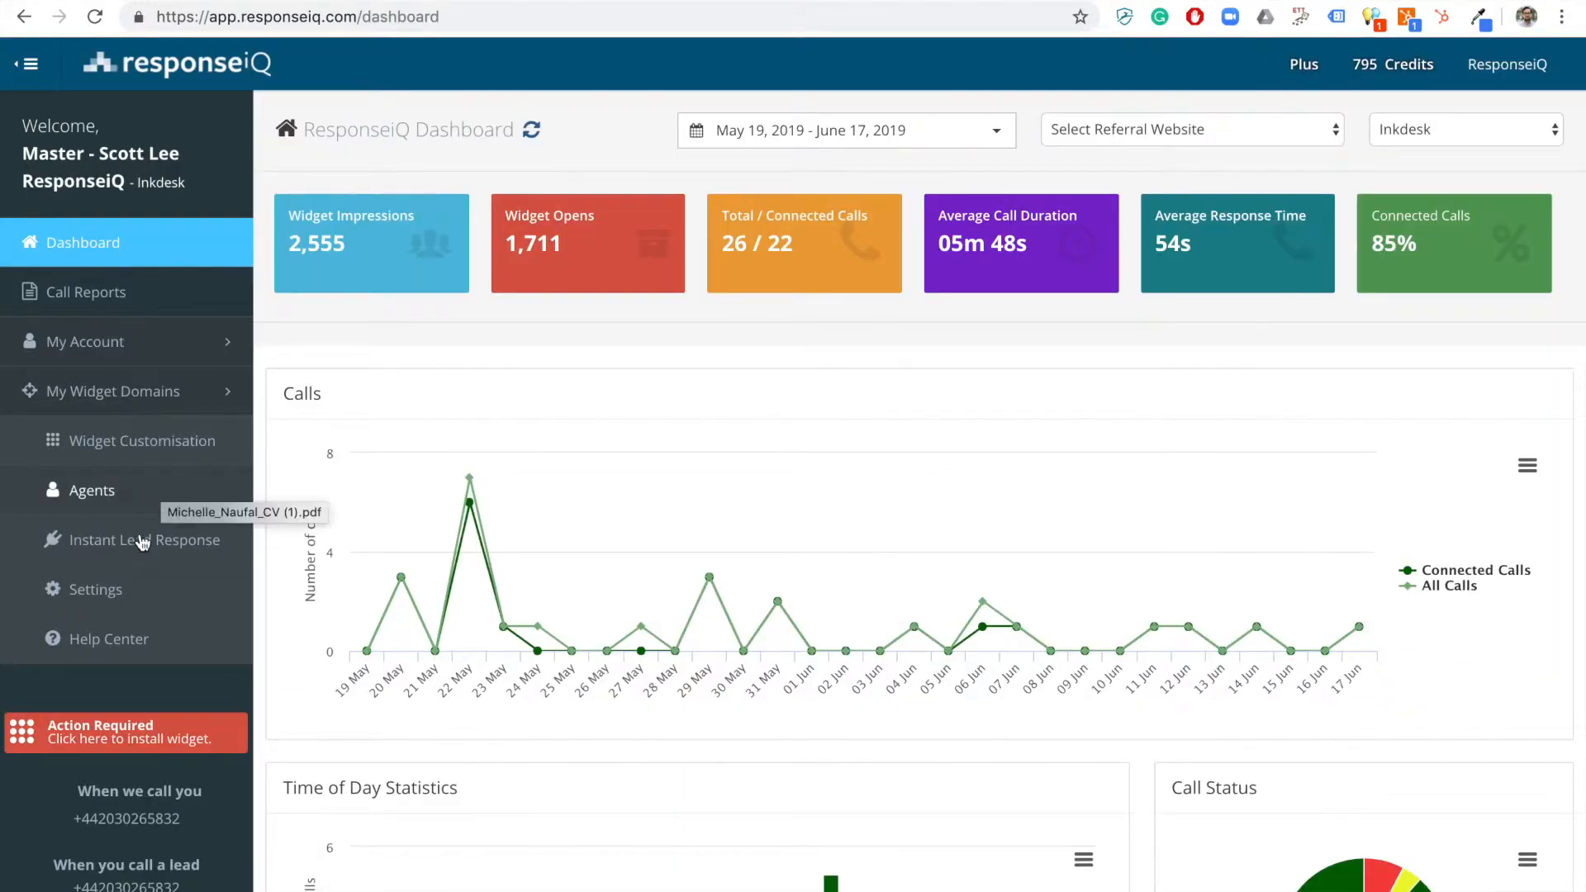
Open the widget's Google Analytics integration for editing from the widget settings.
click(97, 592)
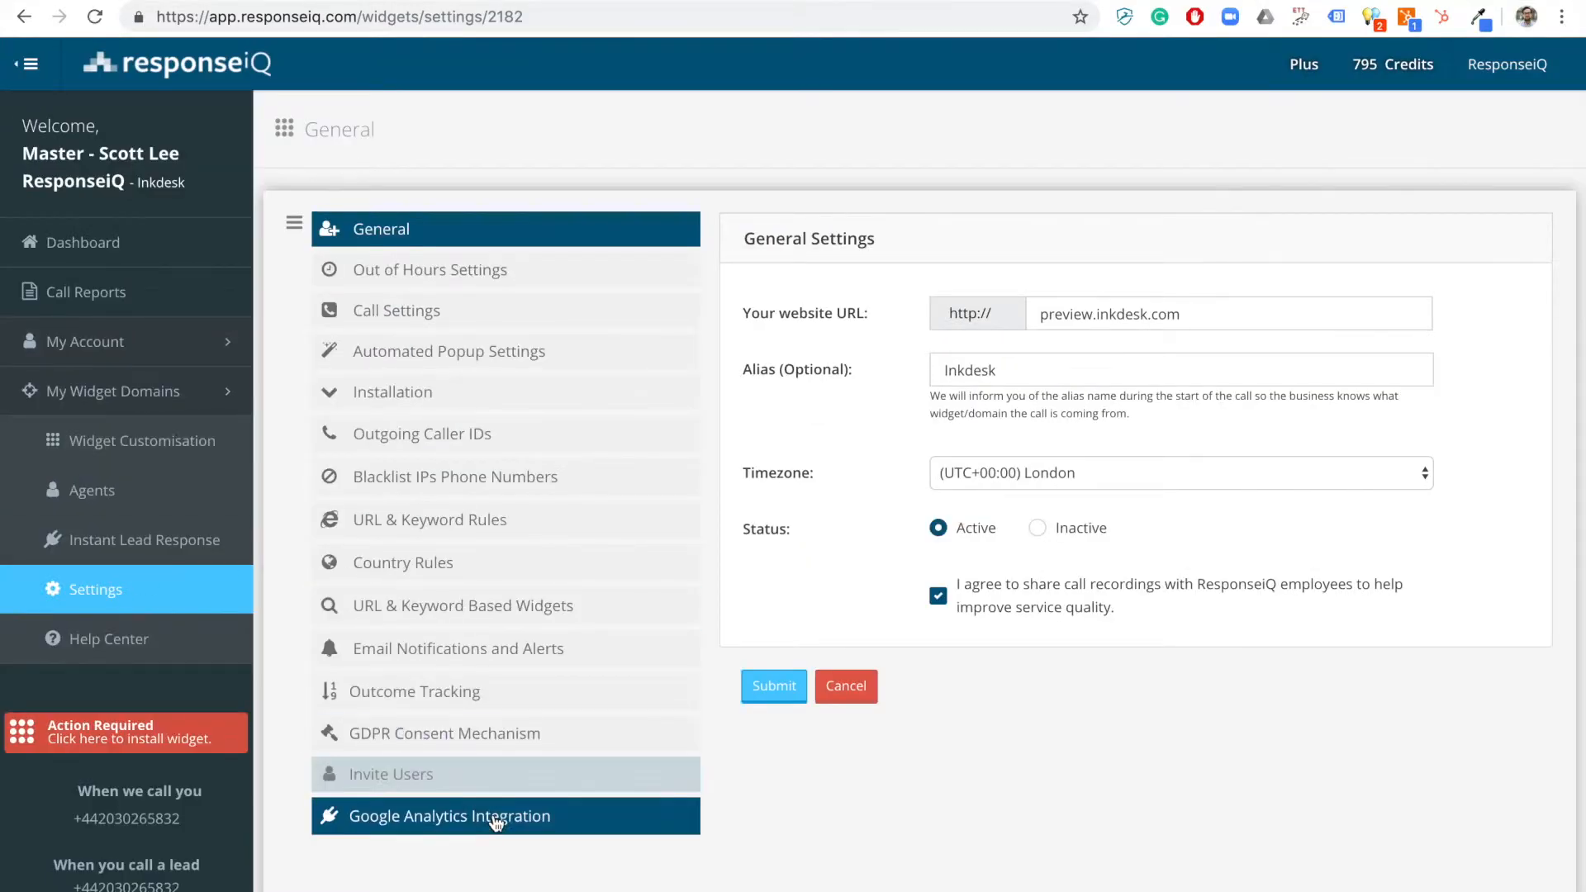
click(545, 826)
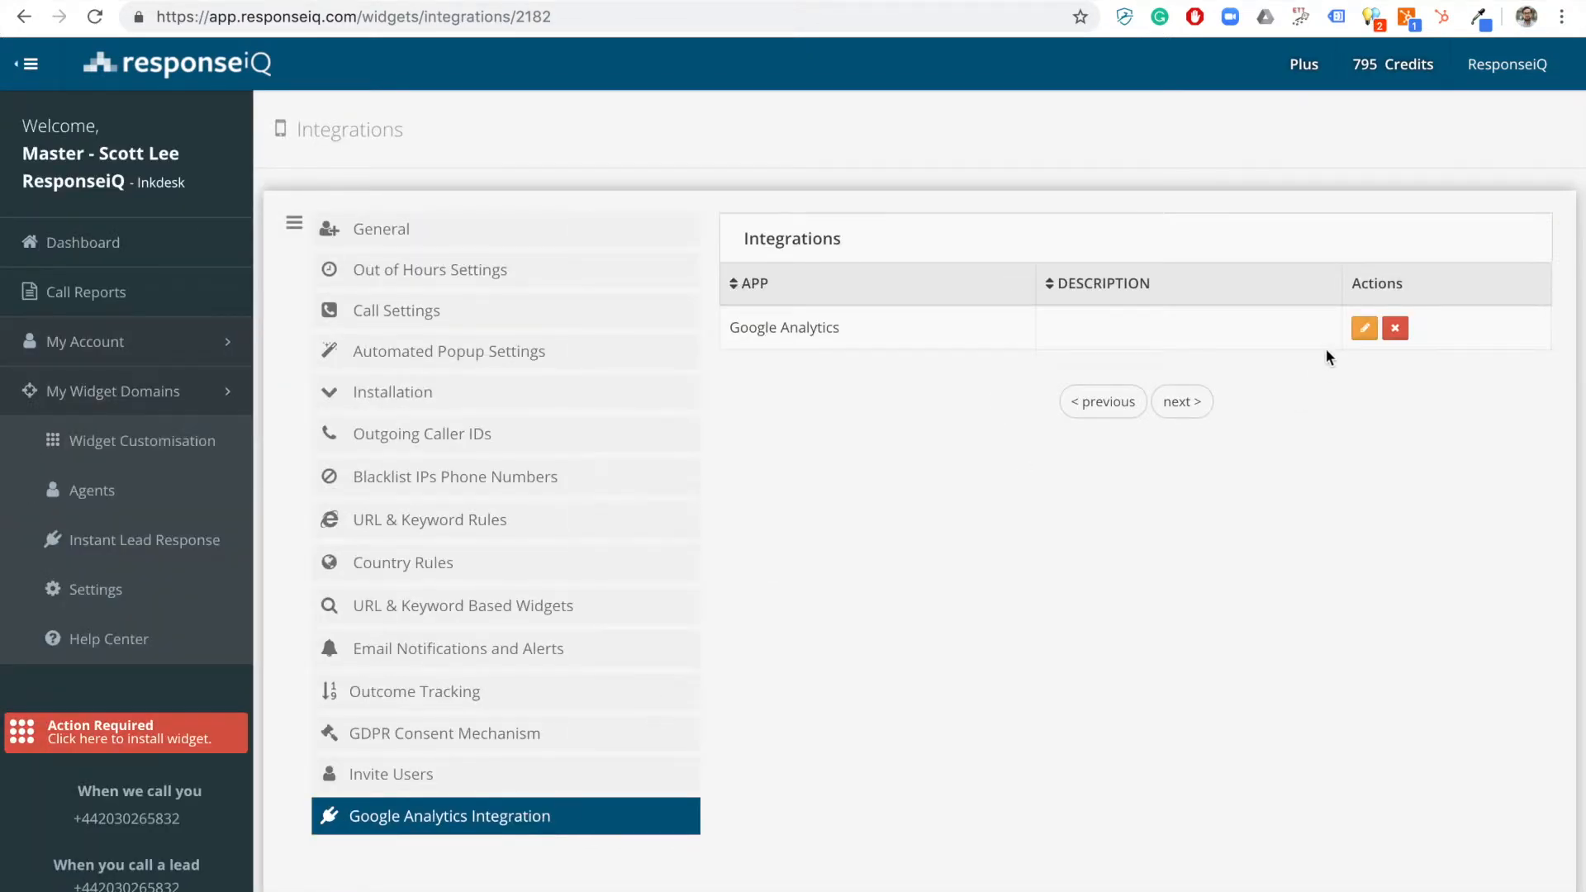
click(1363, 329)
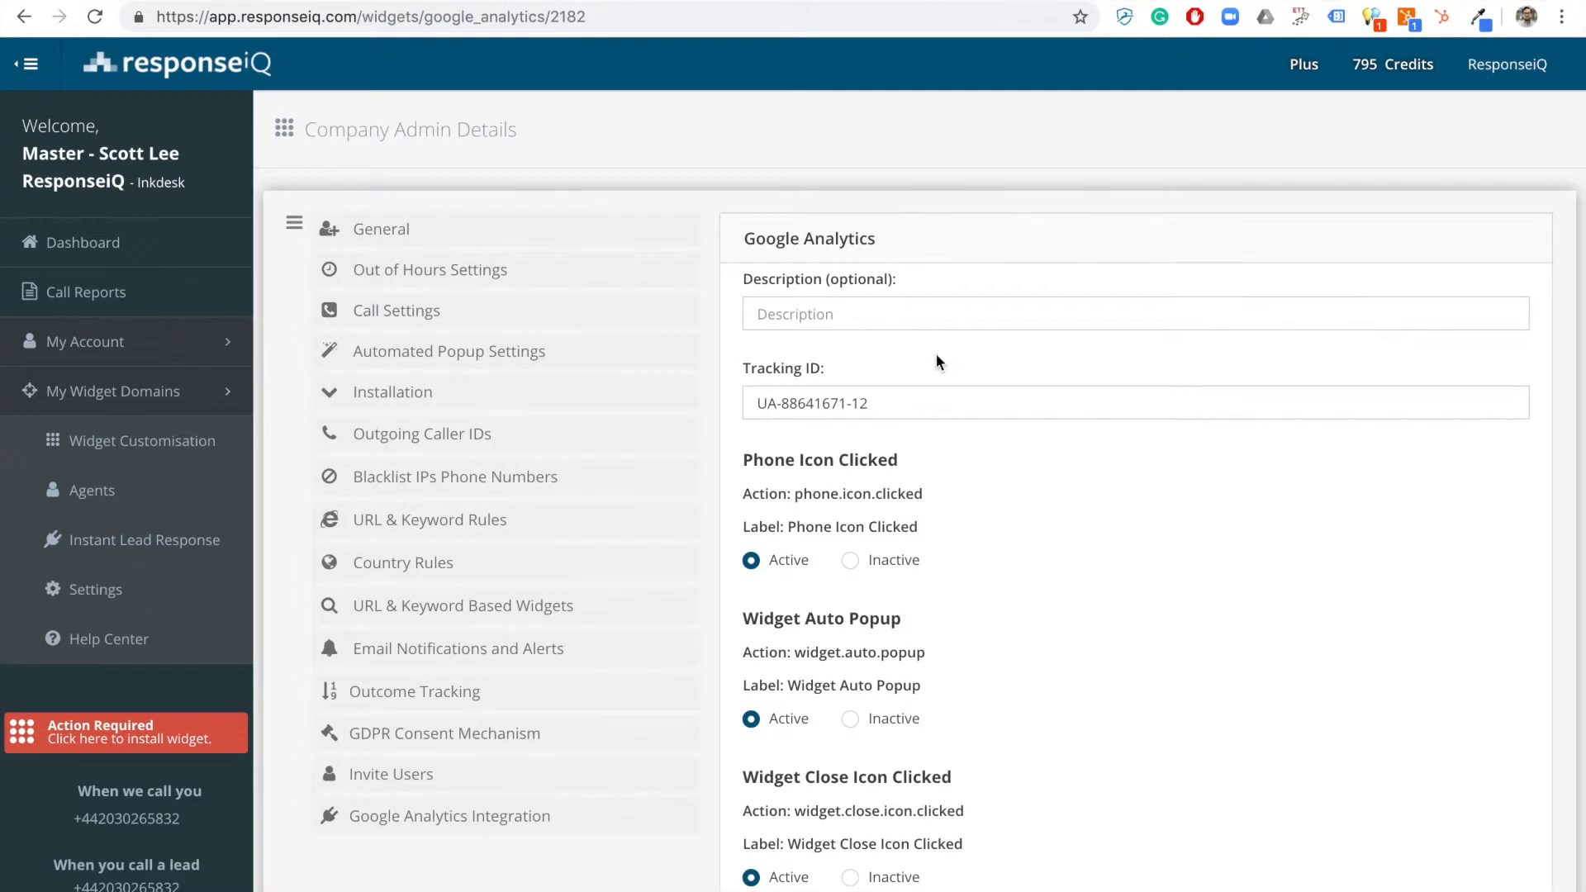
Look up the inkdesk.com property's tracking code under Tracking Info in Google Analytics admin.
double_click(828, 405)
triple_click(829, 405)
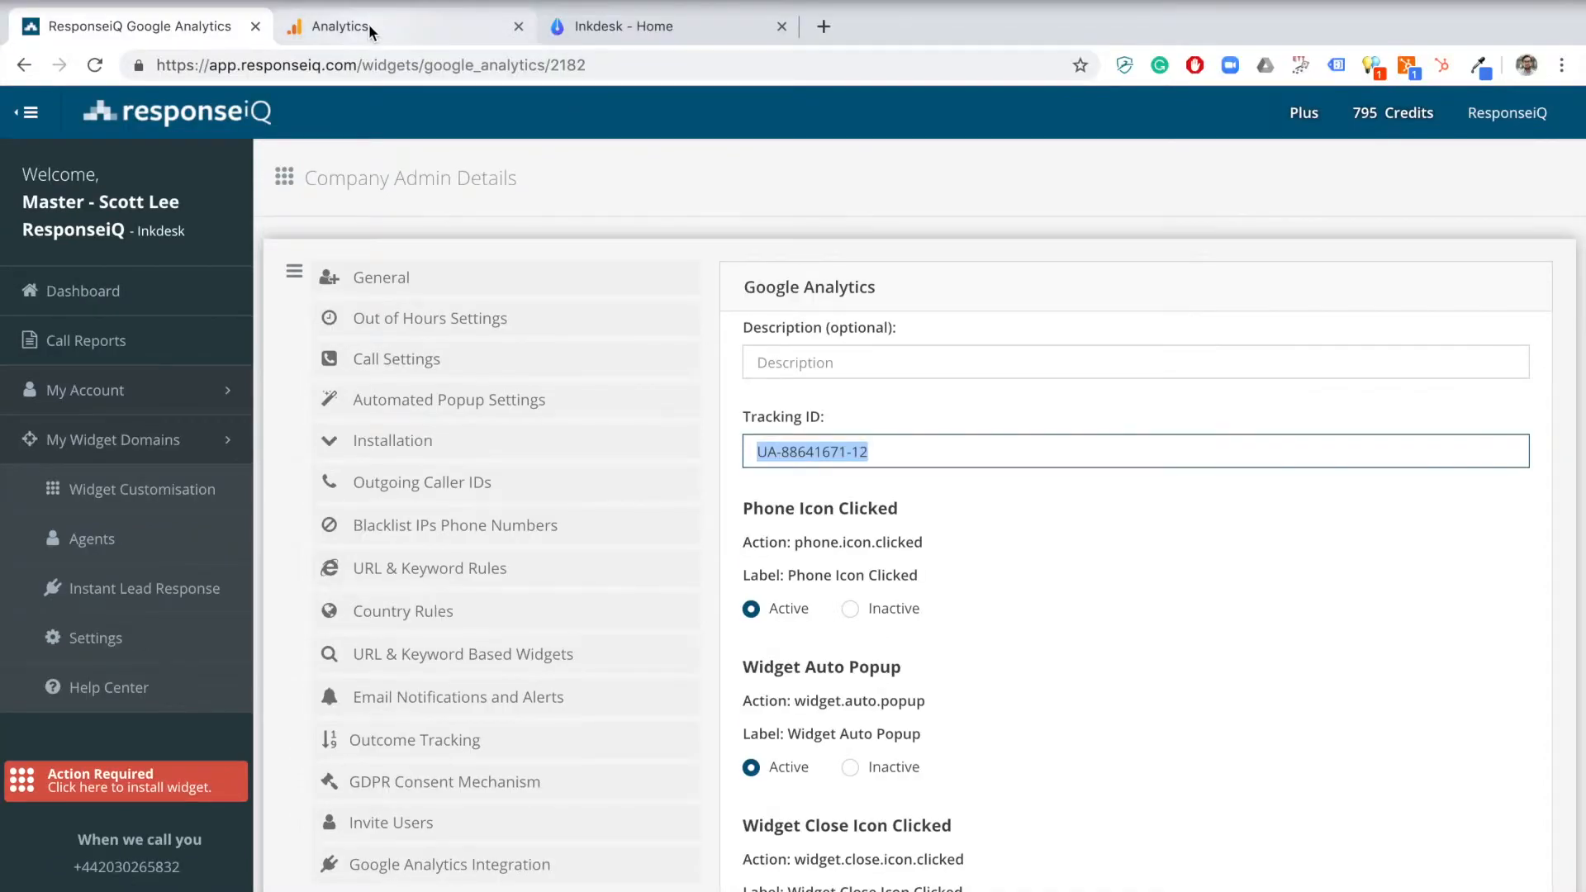
click(369, 29)
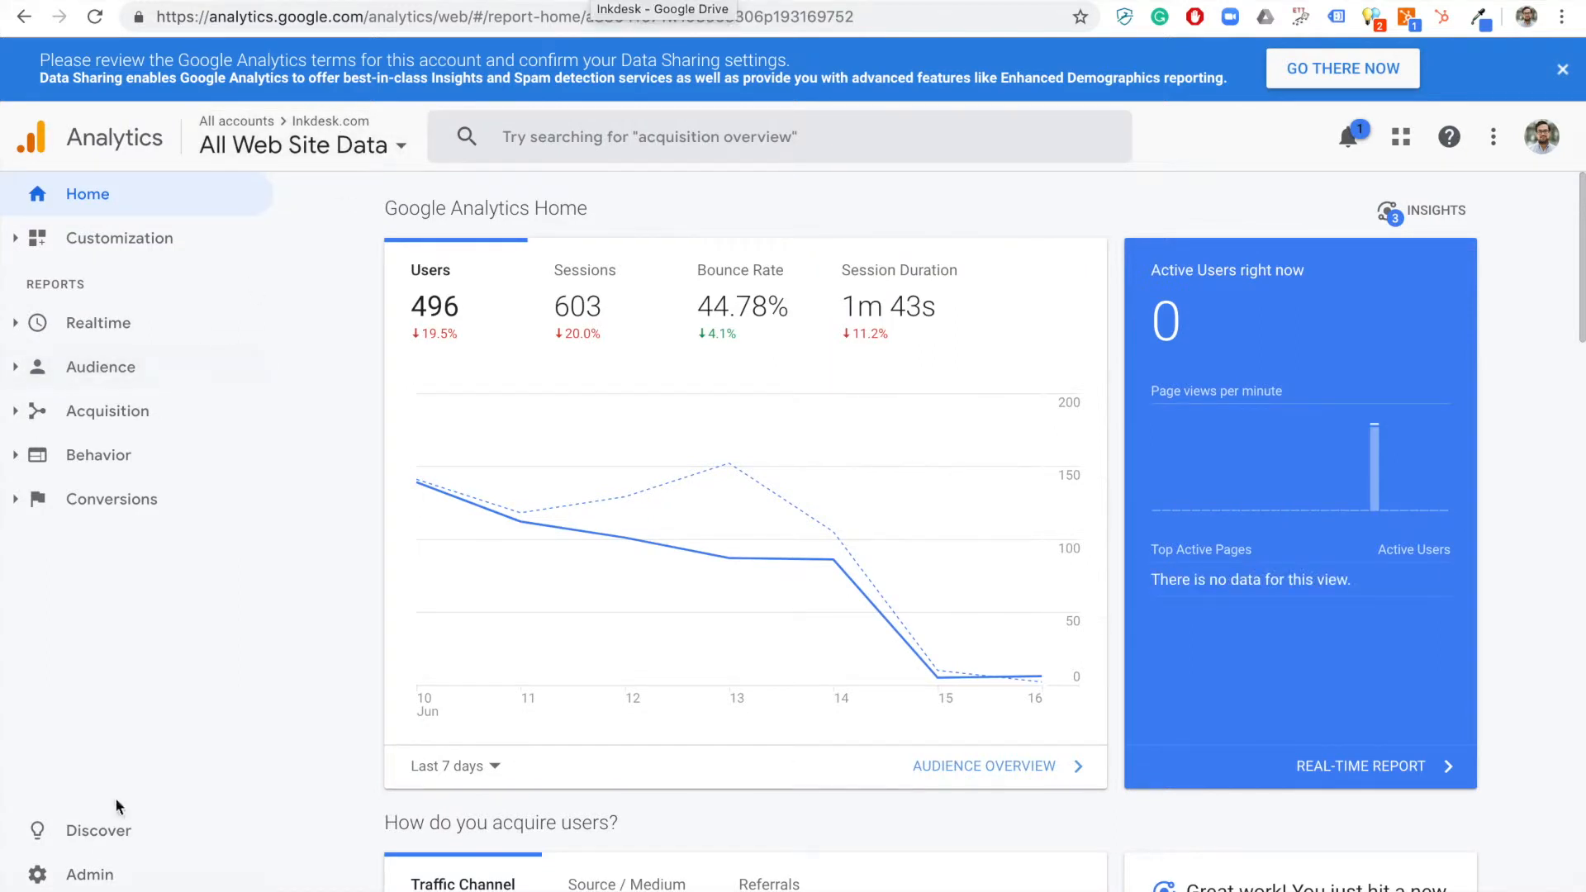
click(97, 882)
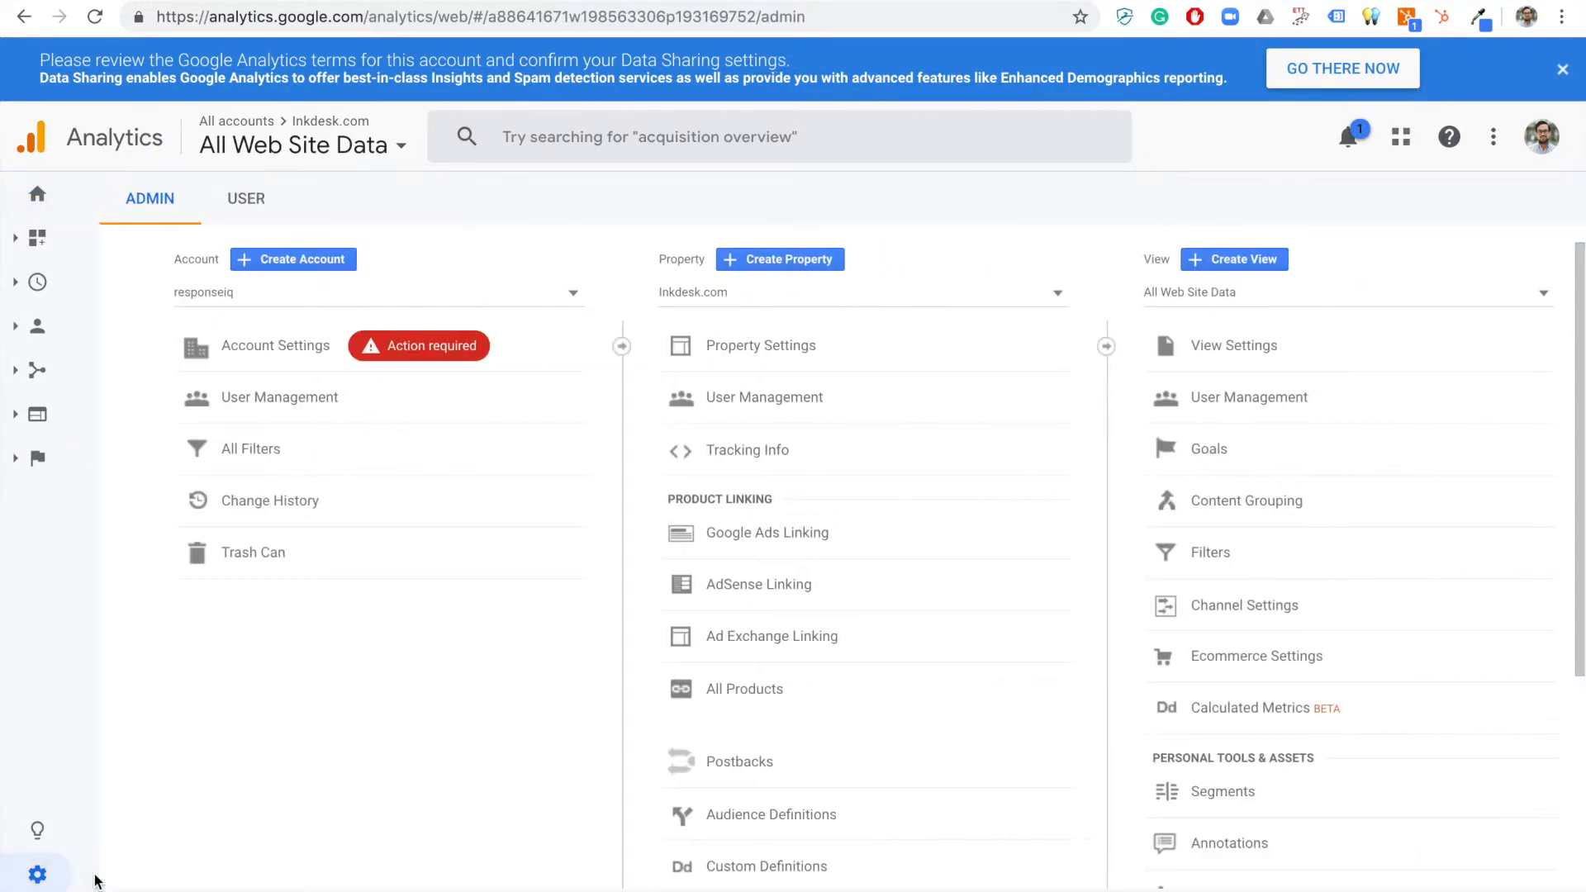
click(731, 456)
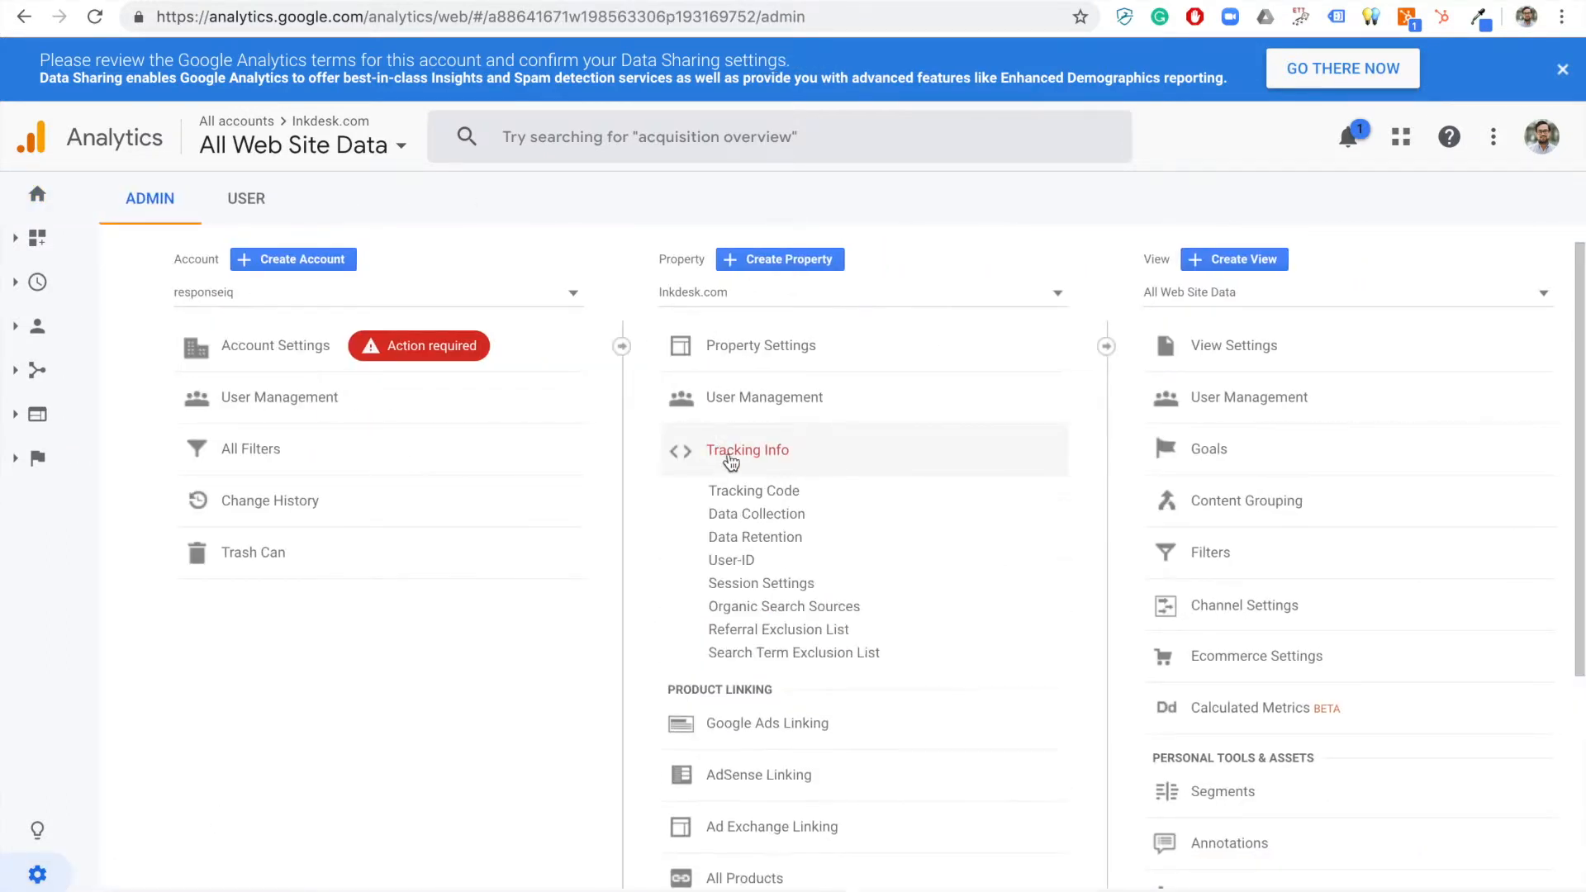
click(732, 494)
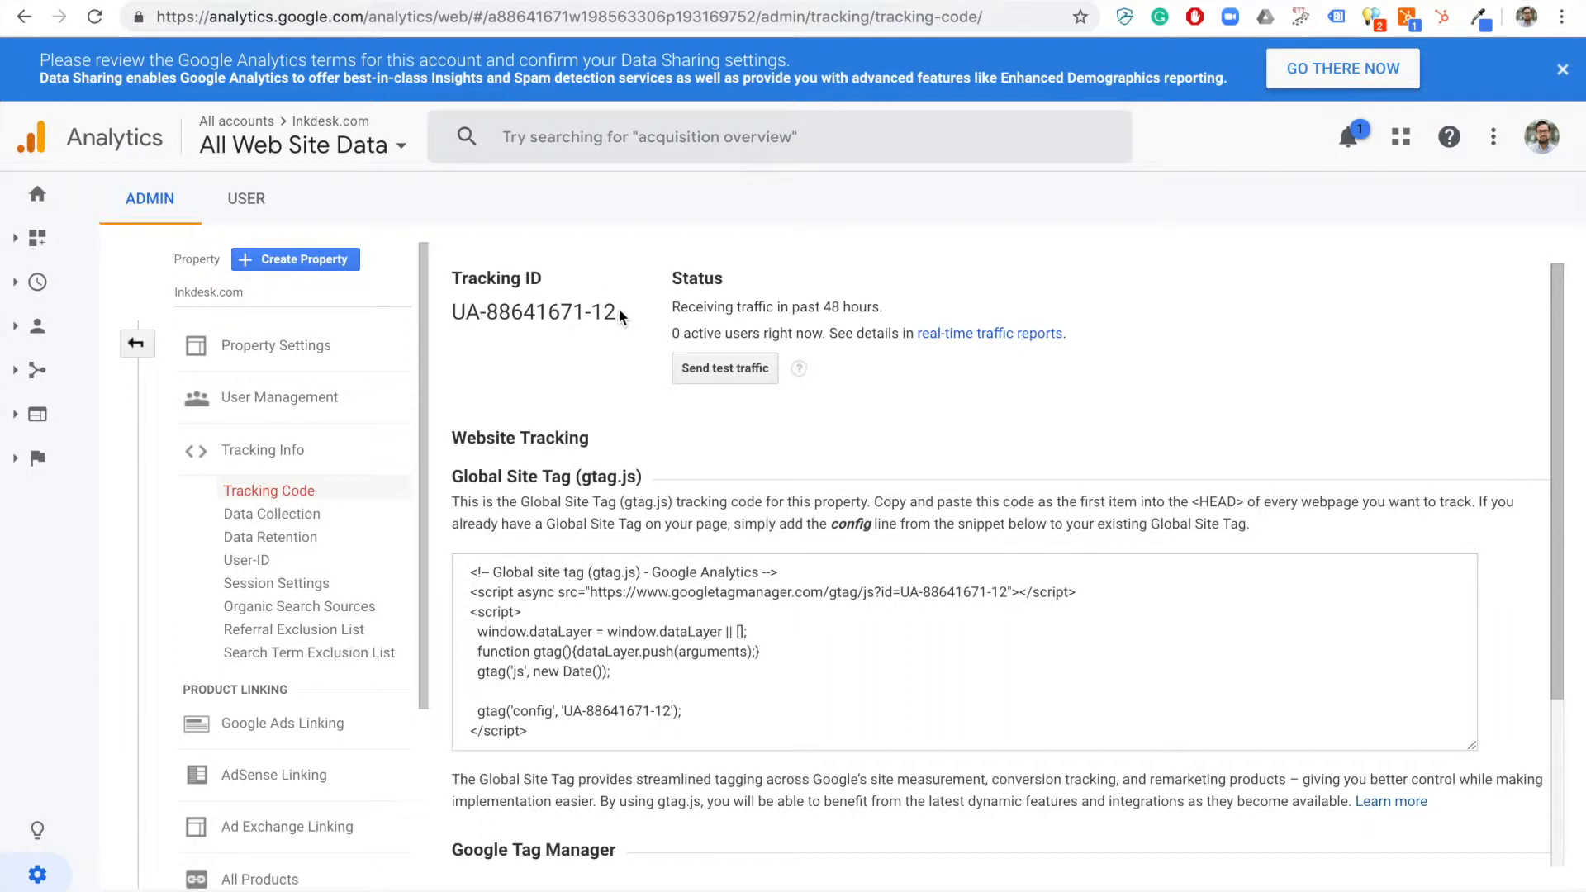
Copy the property's Tracking ID from Analytics into the integration's Tracking ID field.
drag(616, 314, 456, 309)
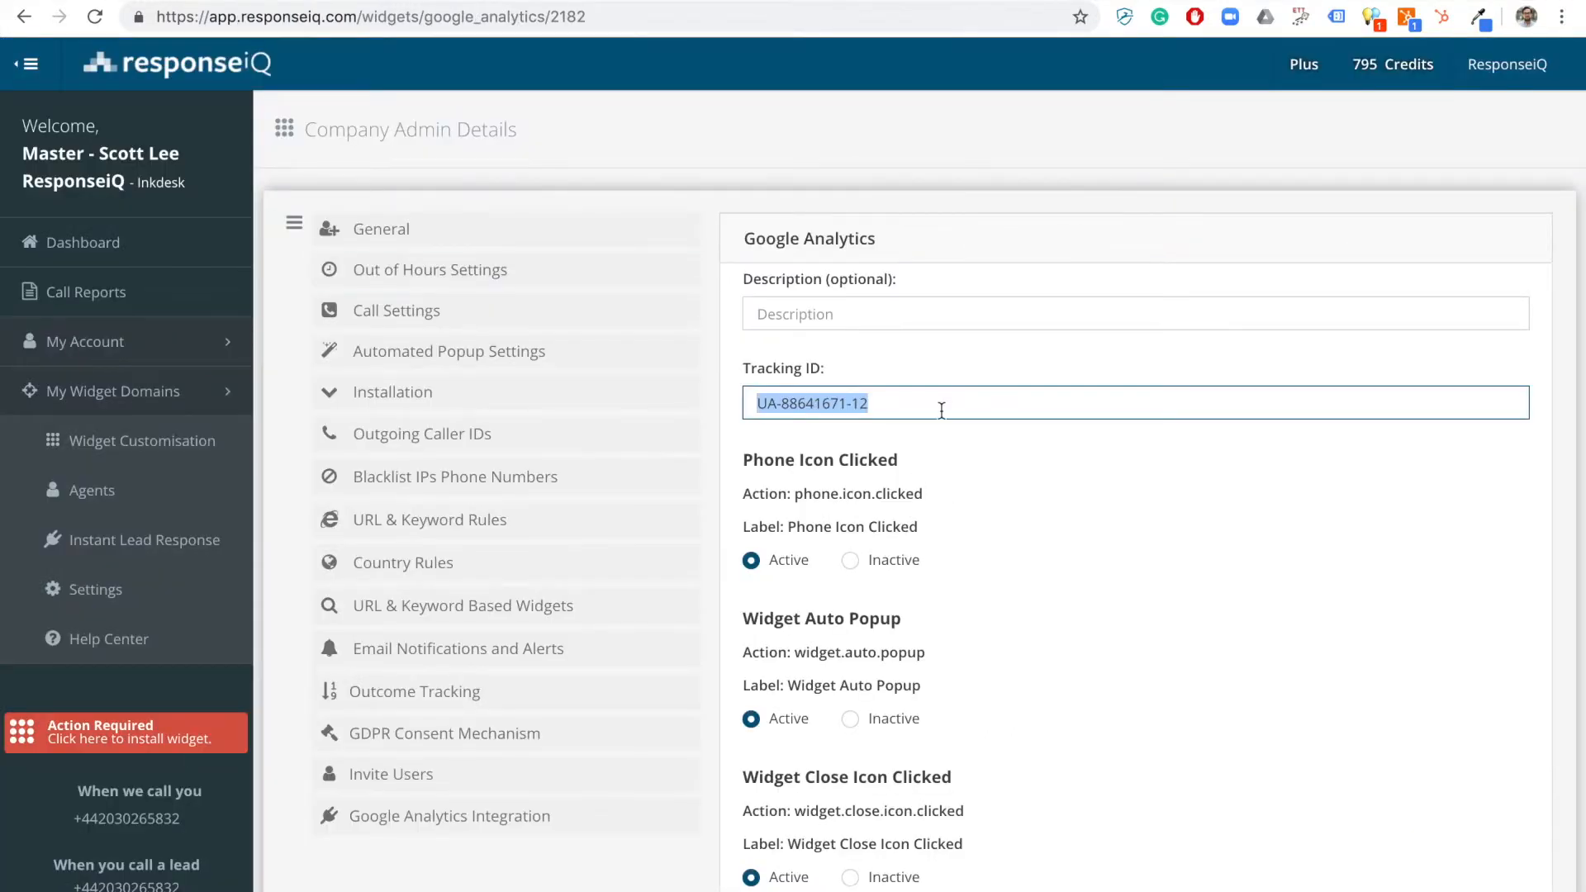
triple_click(925, 408)
click(926, 408)
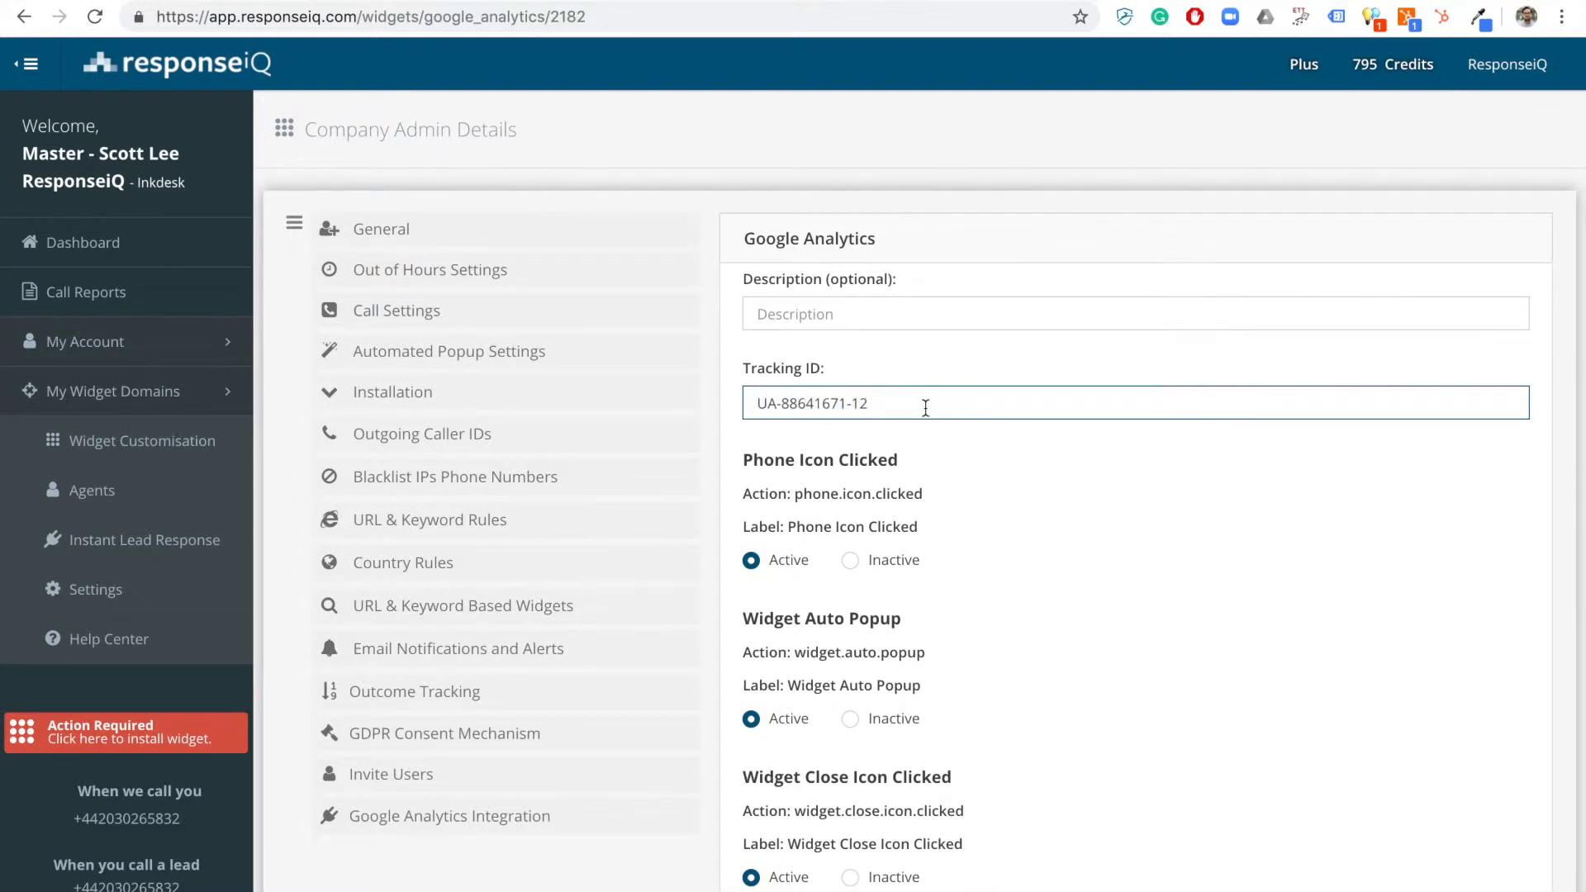
Scroll through the integration's list of tracked widget events and their Active settings.
scroll(926, 407, down, 2)
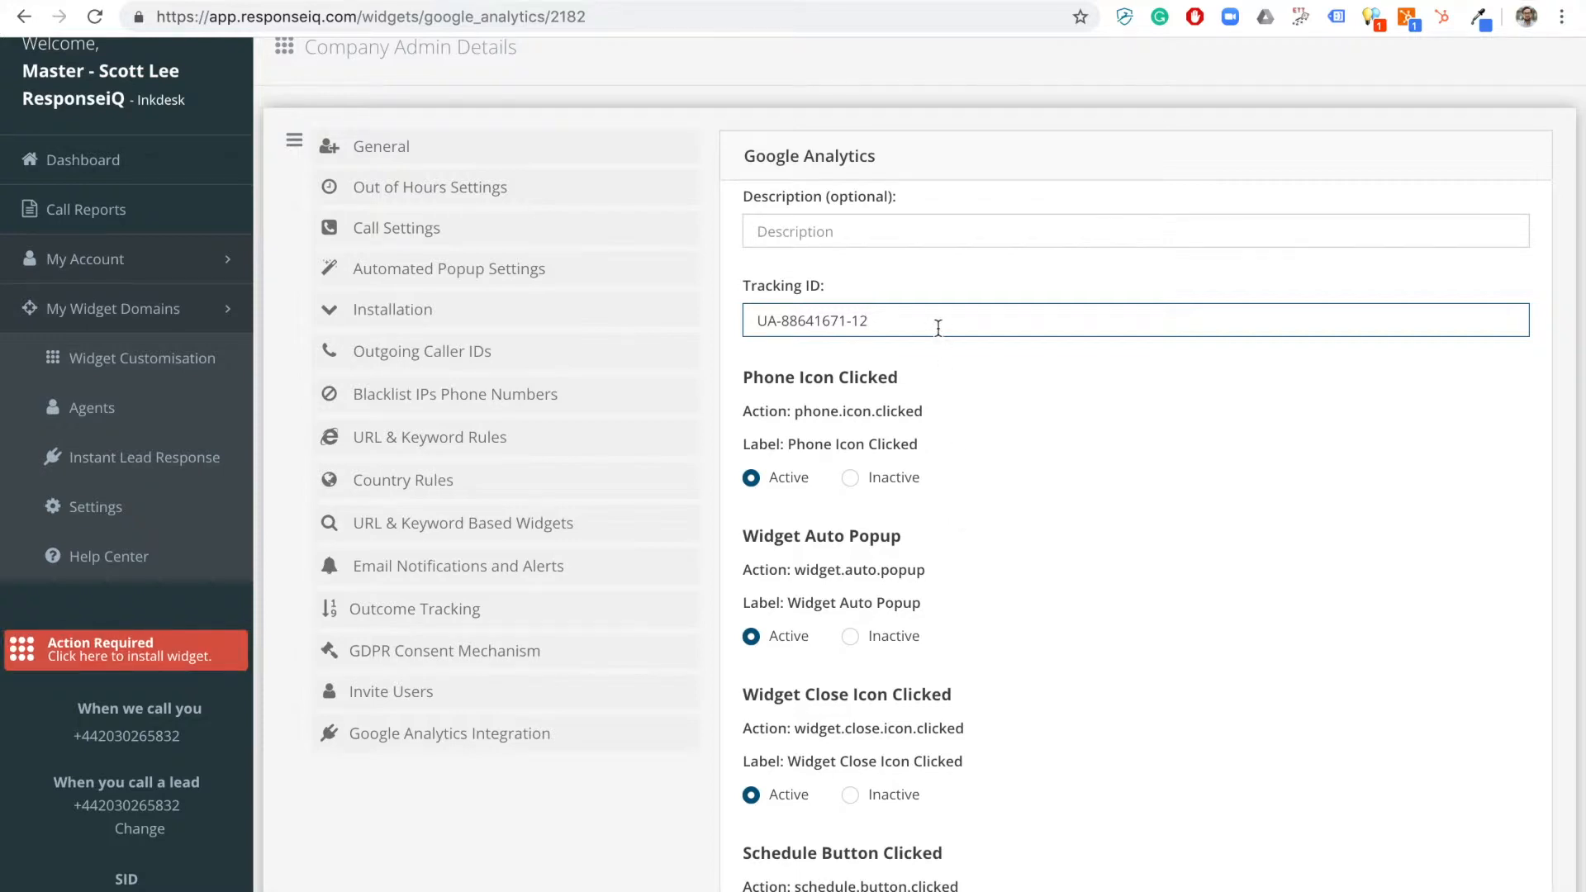
scroll(938, 328, down, 1)
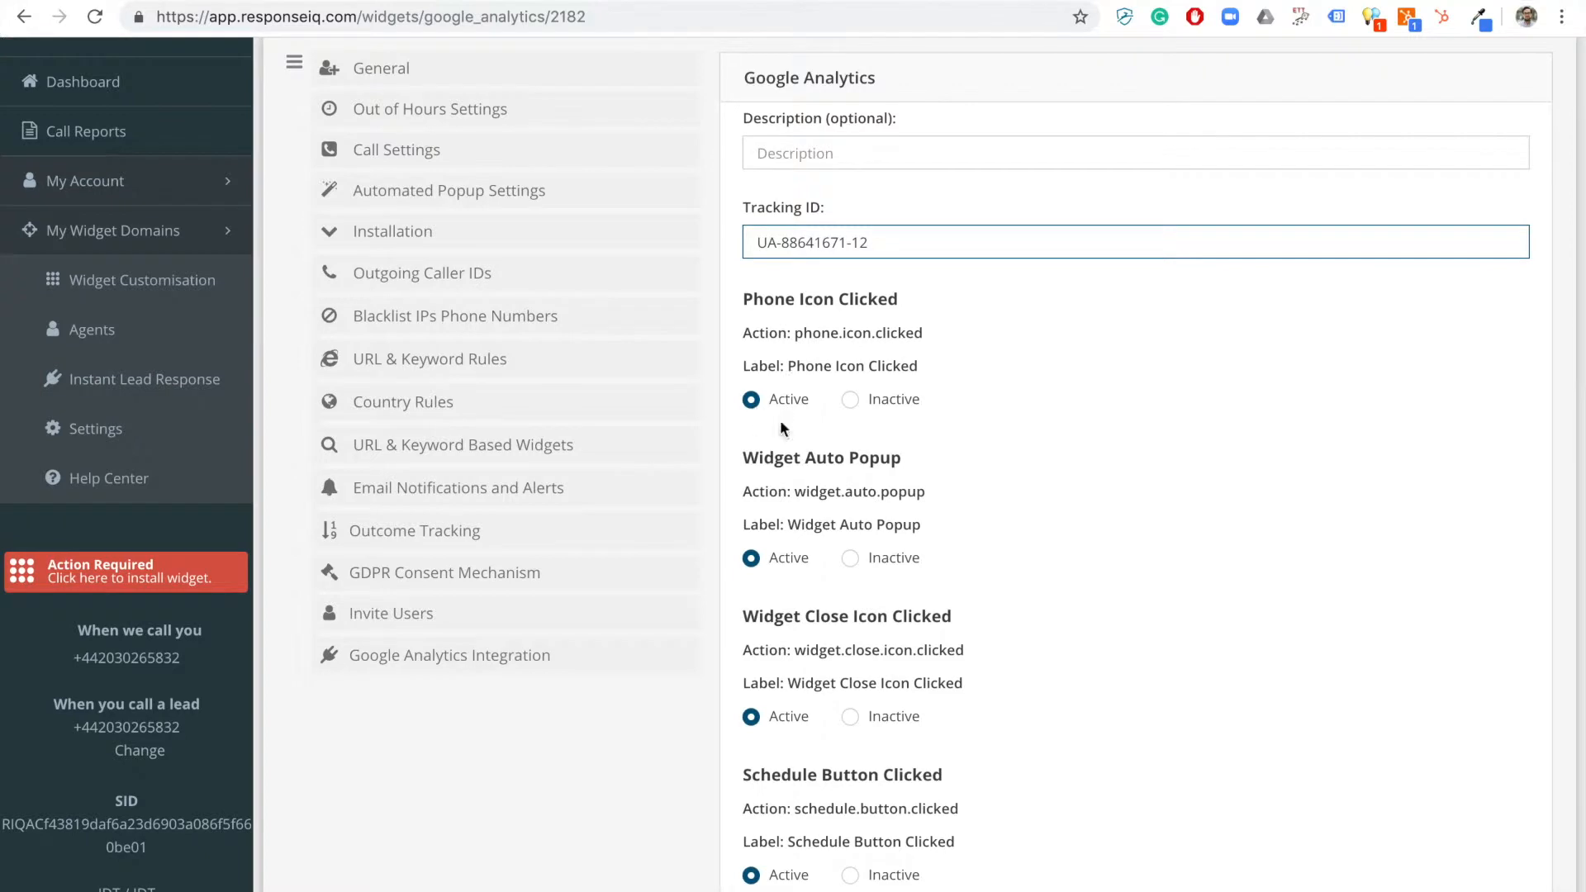
scroll(753, 507, down, 1)
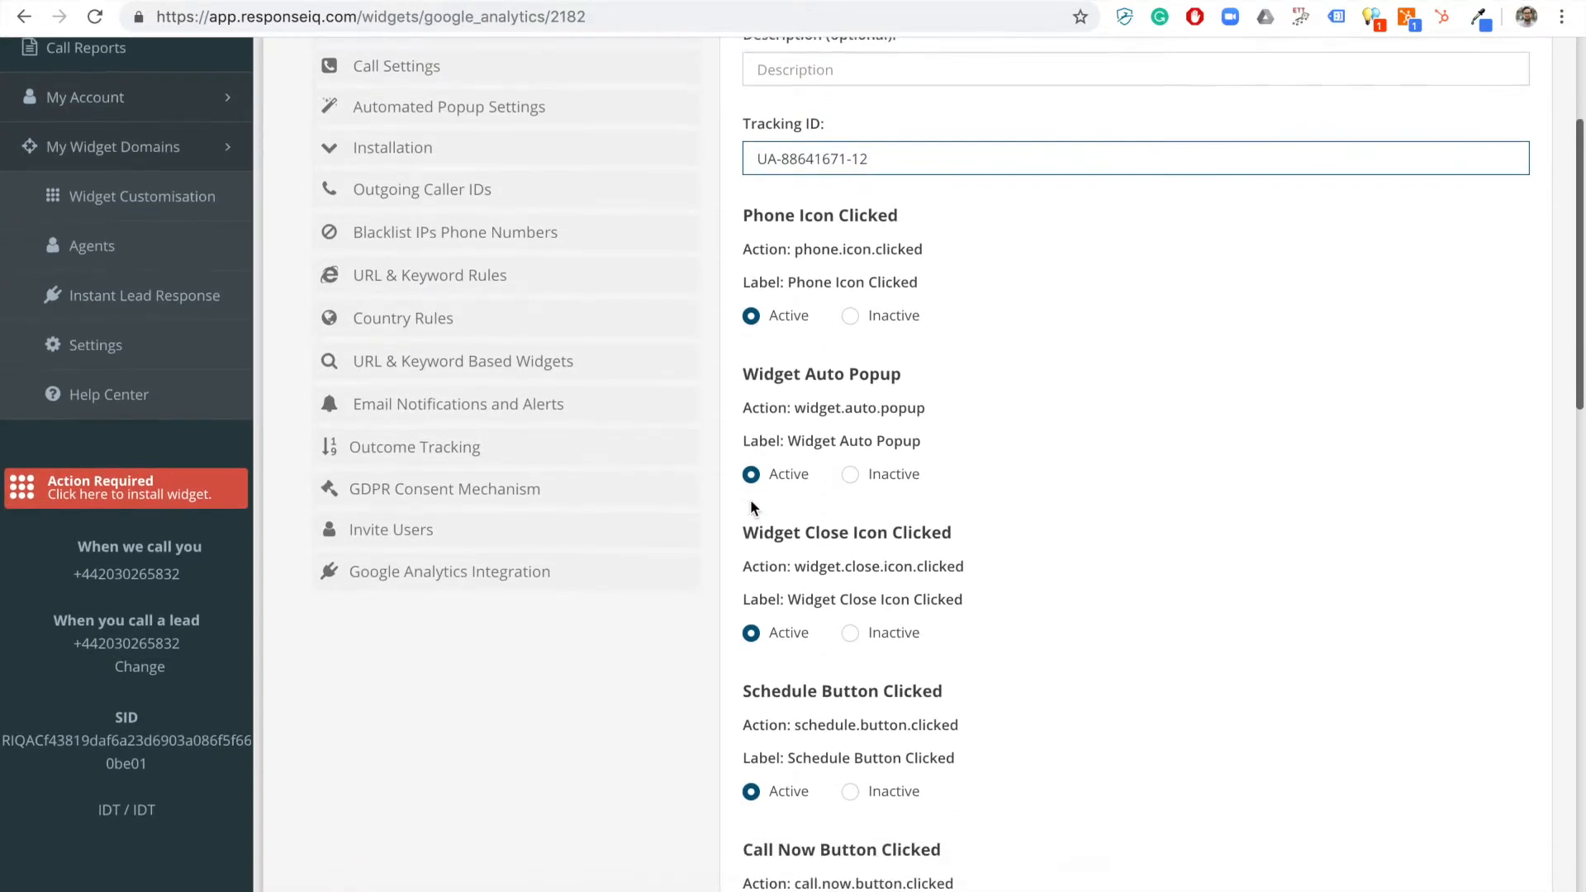
scroll(750, 499, down, 5)
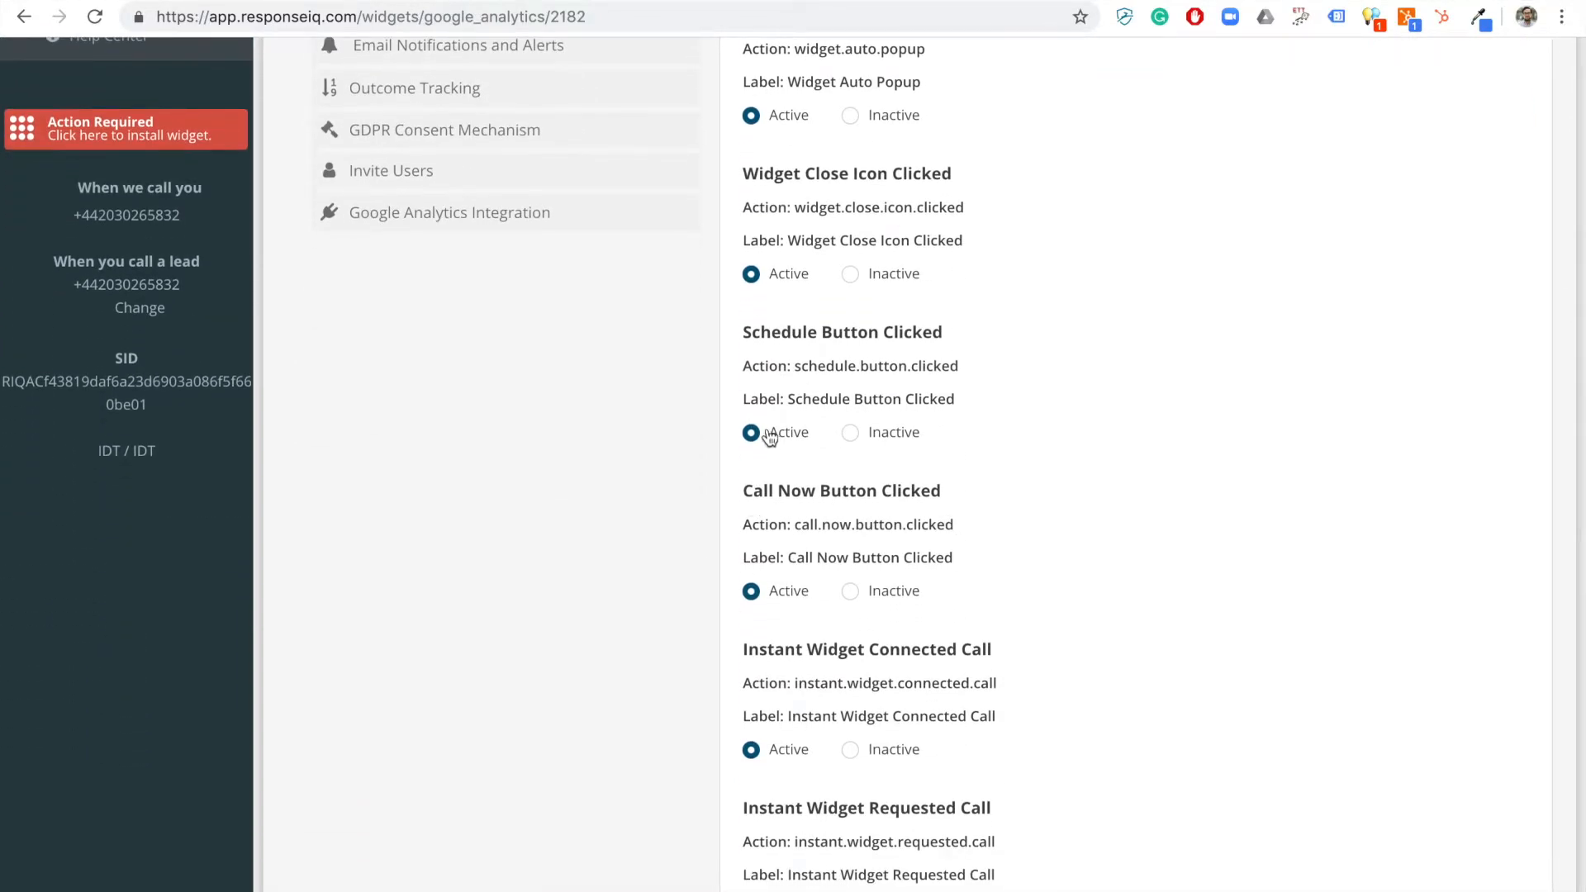
scroll(826, 569, down, 1)
scroll(827, 568, down, 20)
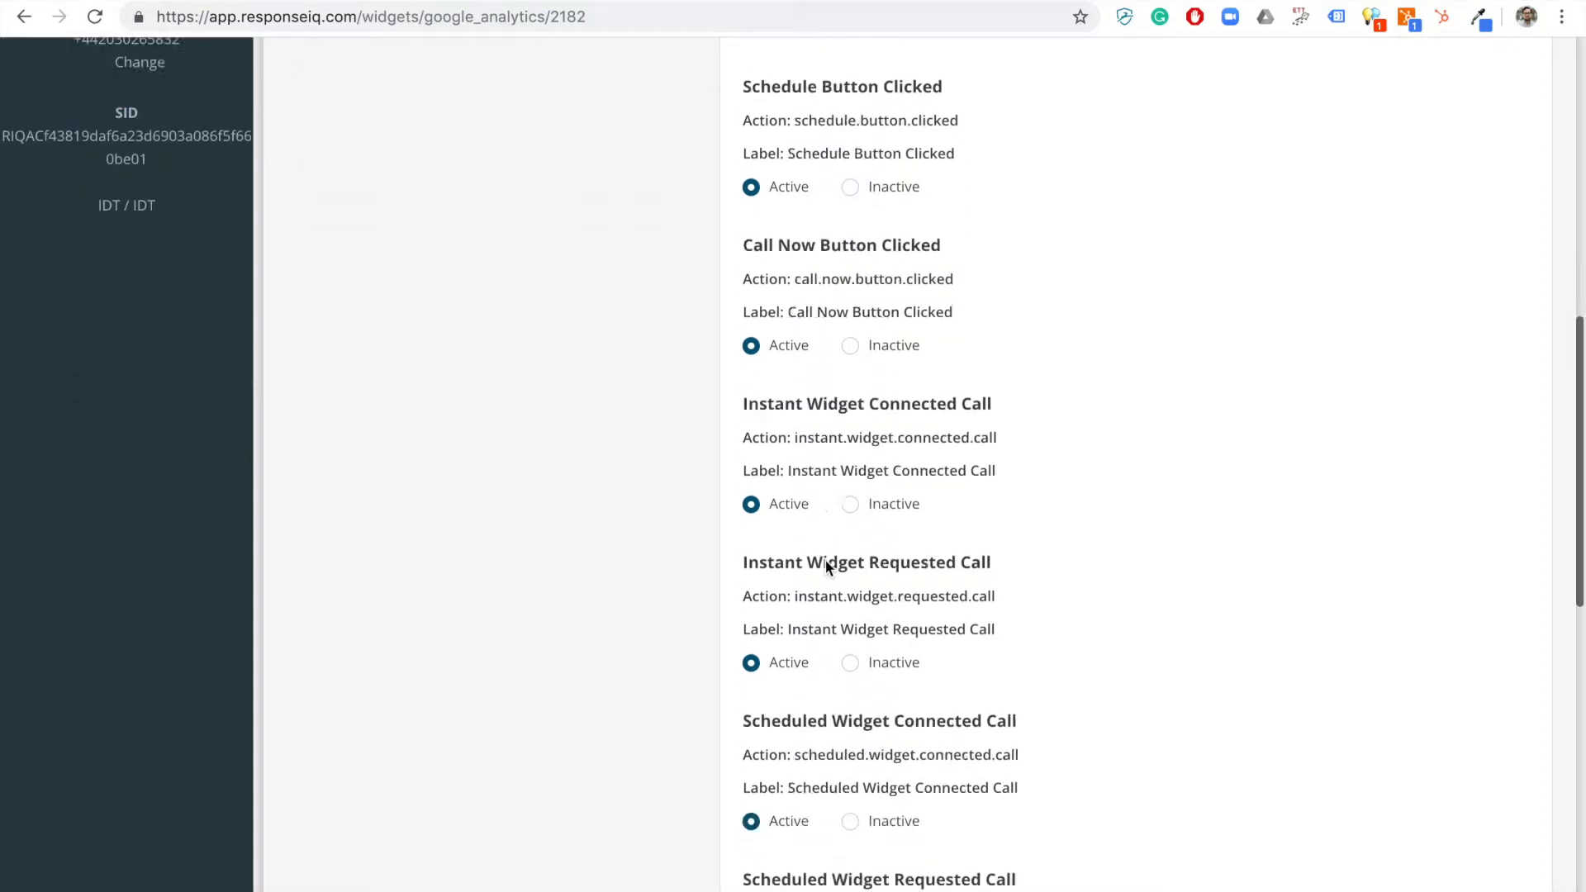
click(775, 816)
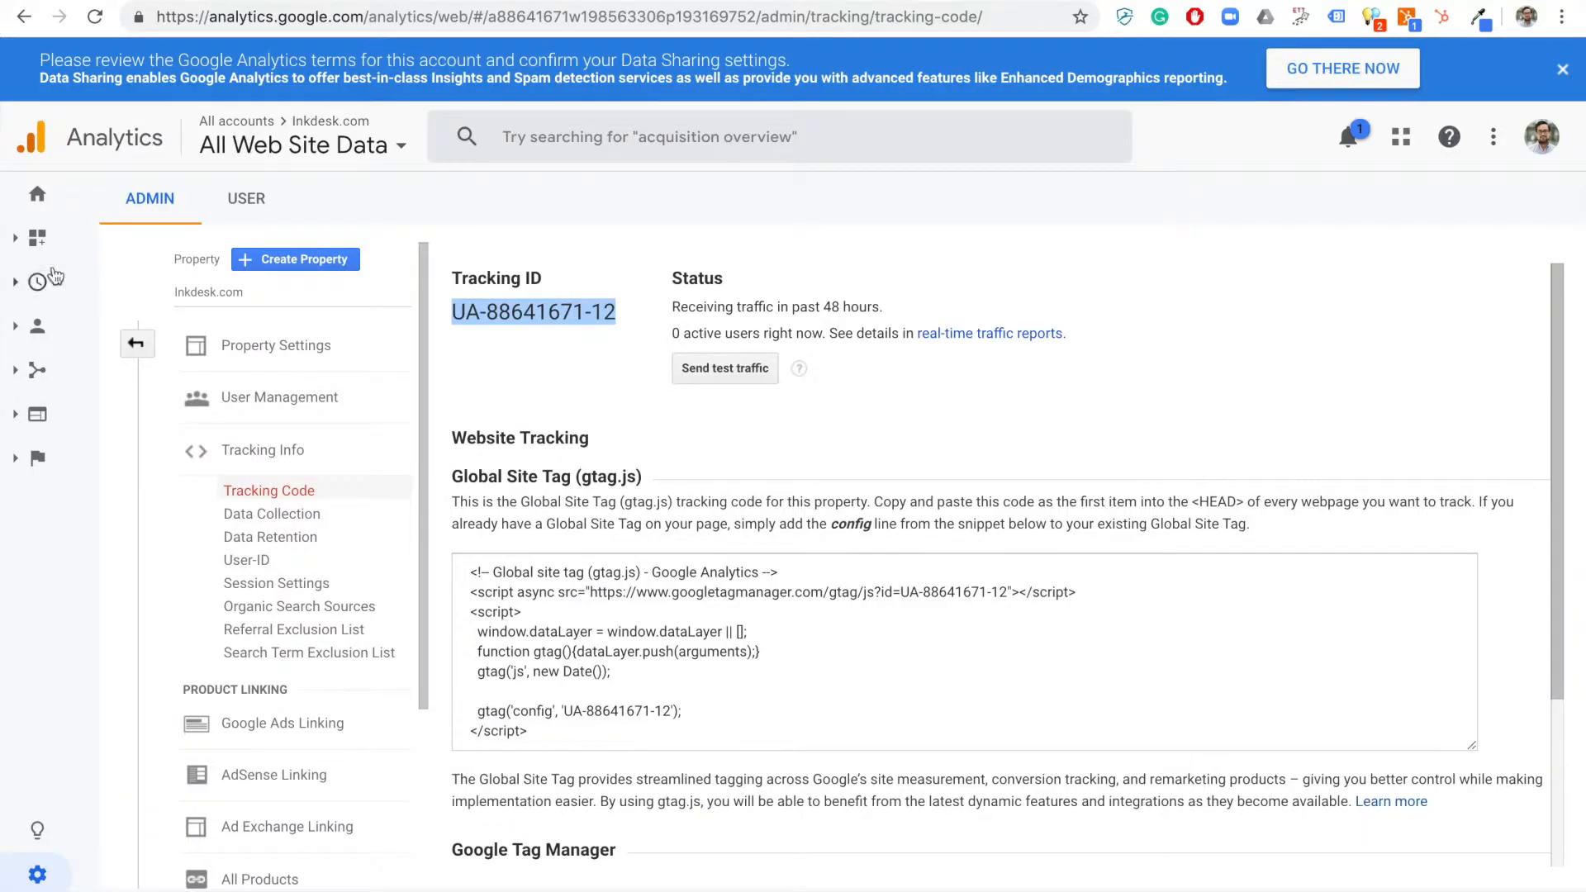
Open the Realtime Events report in Google Analytics.
mouse_move(39, 286)
click(39, 320)
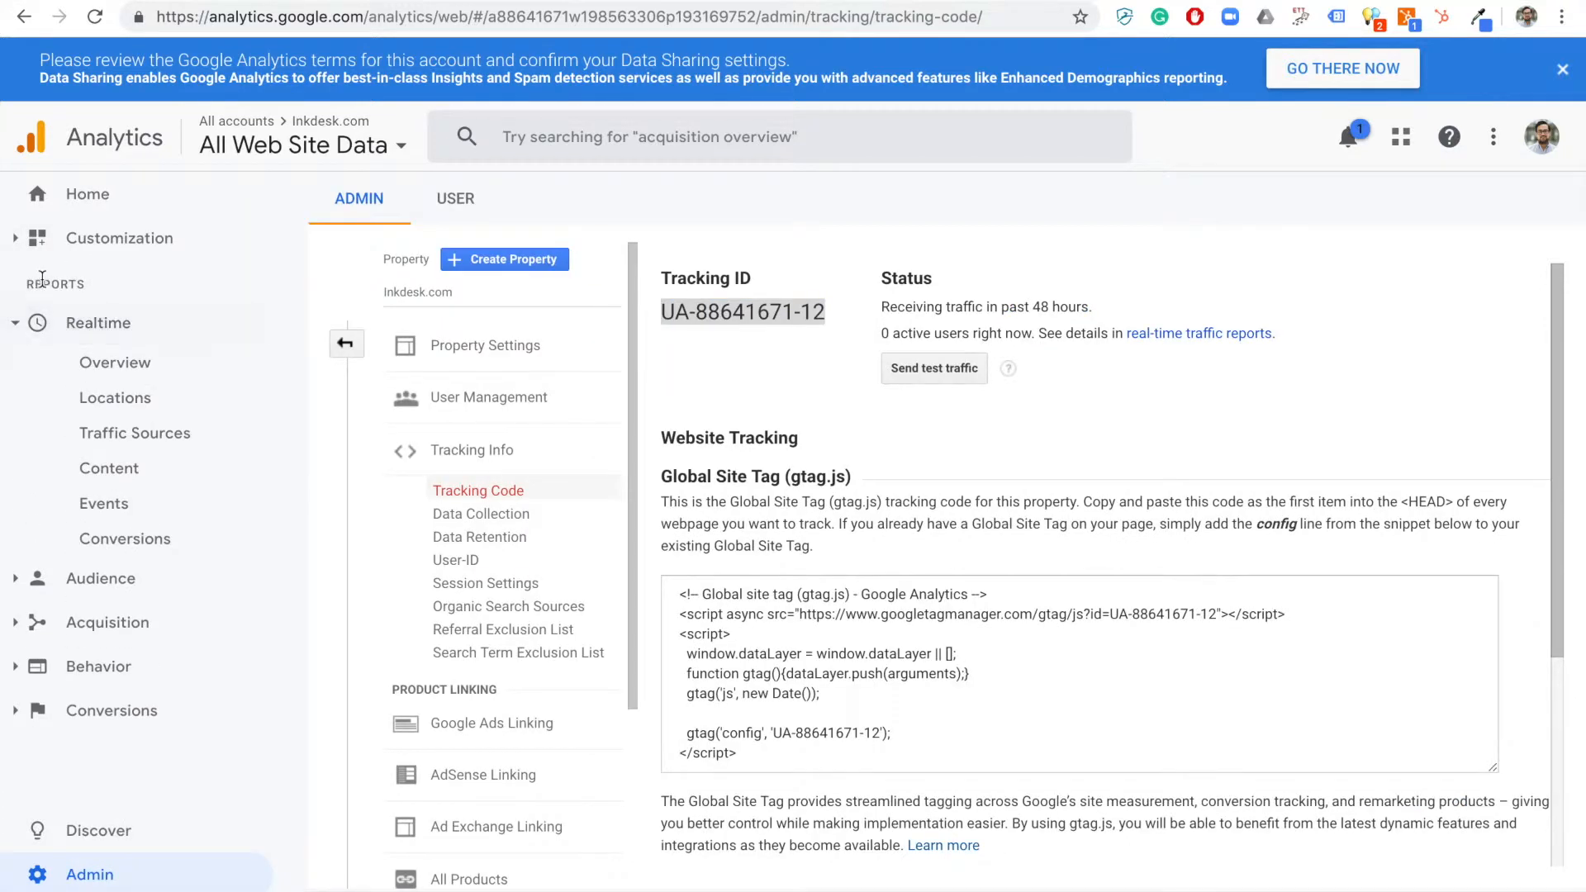
click(142, 514)
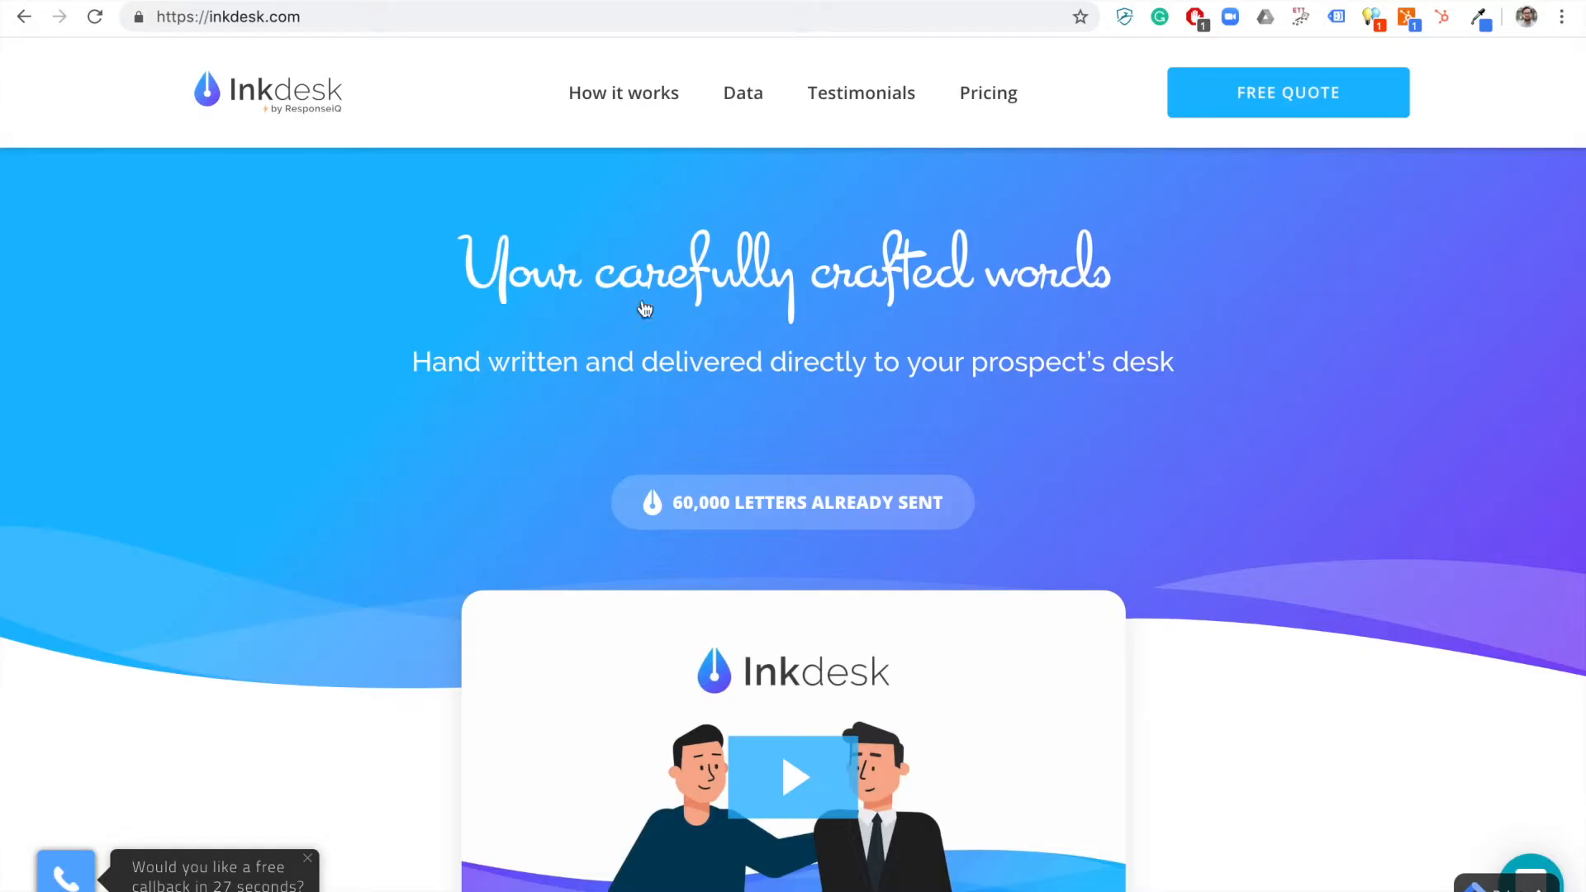
Trigger widget events on the Inkdesk website by opening and closing the callback phone icon.
scroll(627, 496, down, 2)
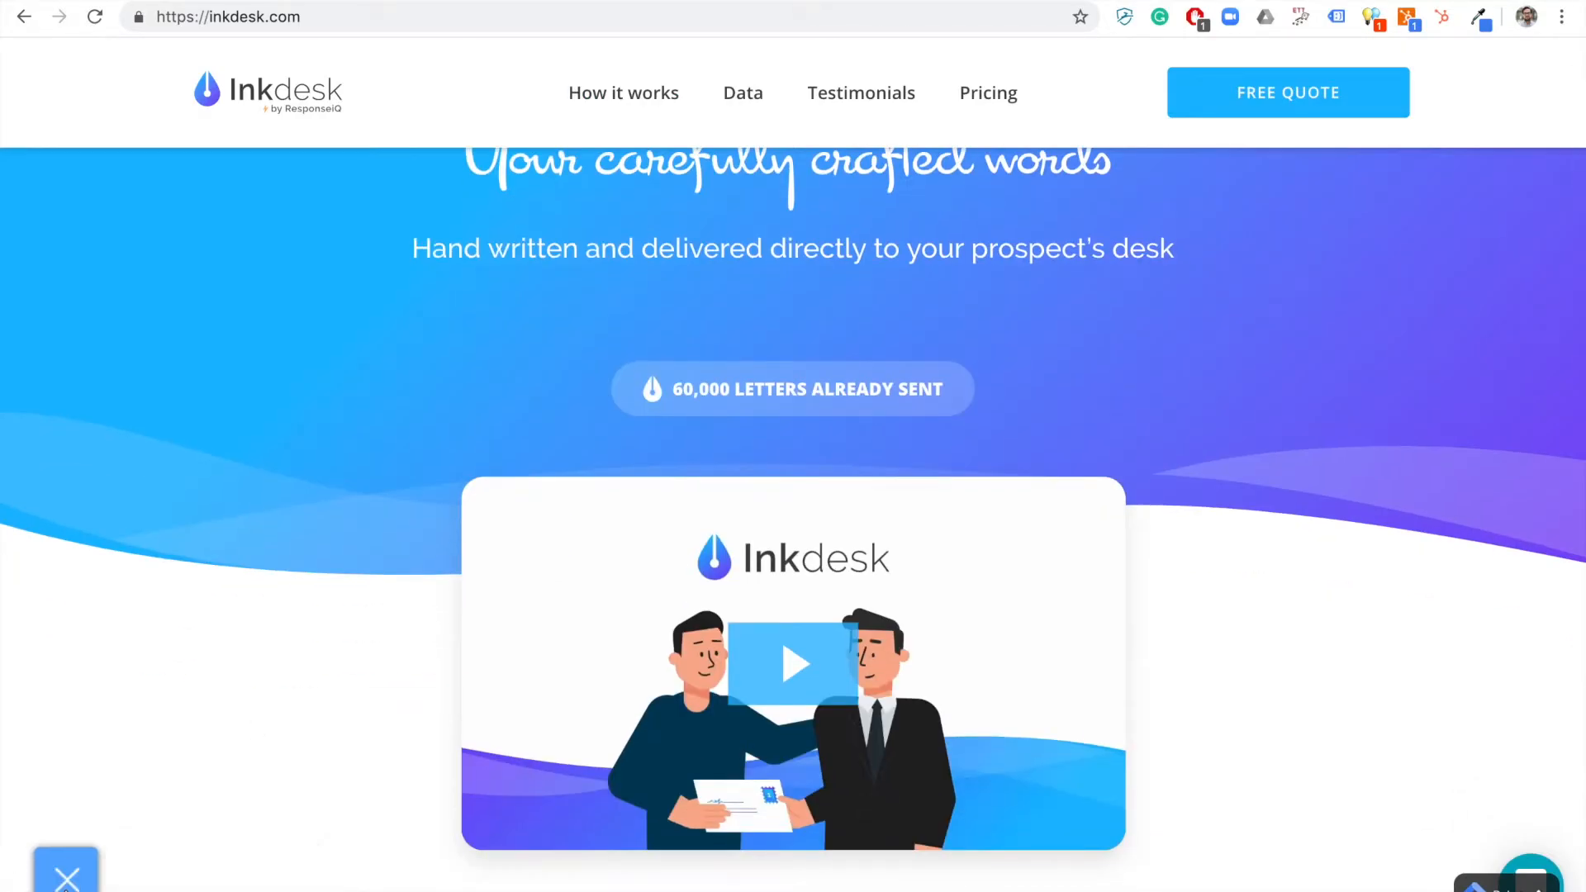
click(66, 878)
click(71, 879)
click(71, 883)
click(66, 877)
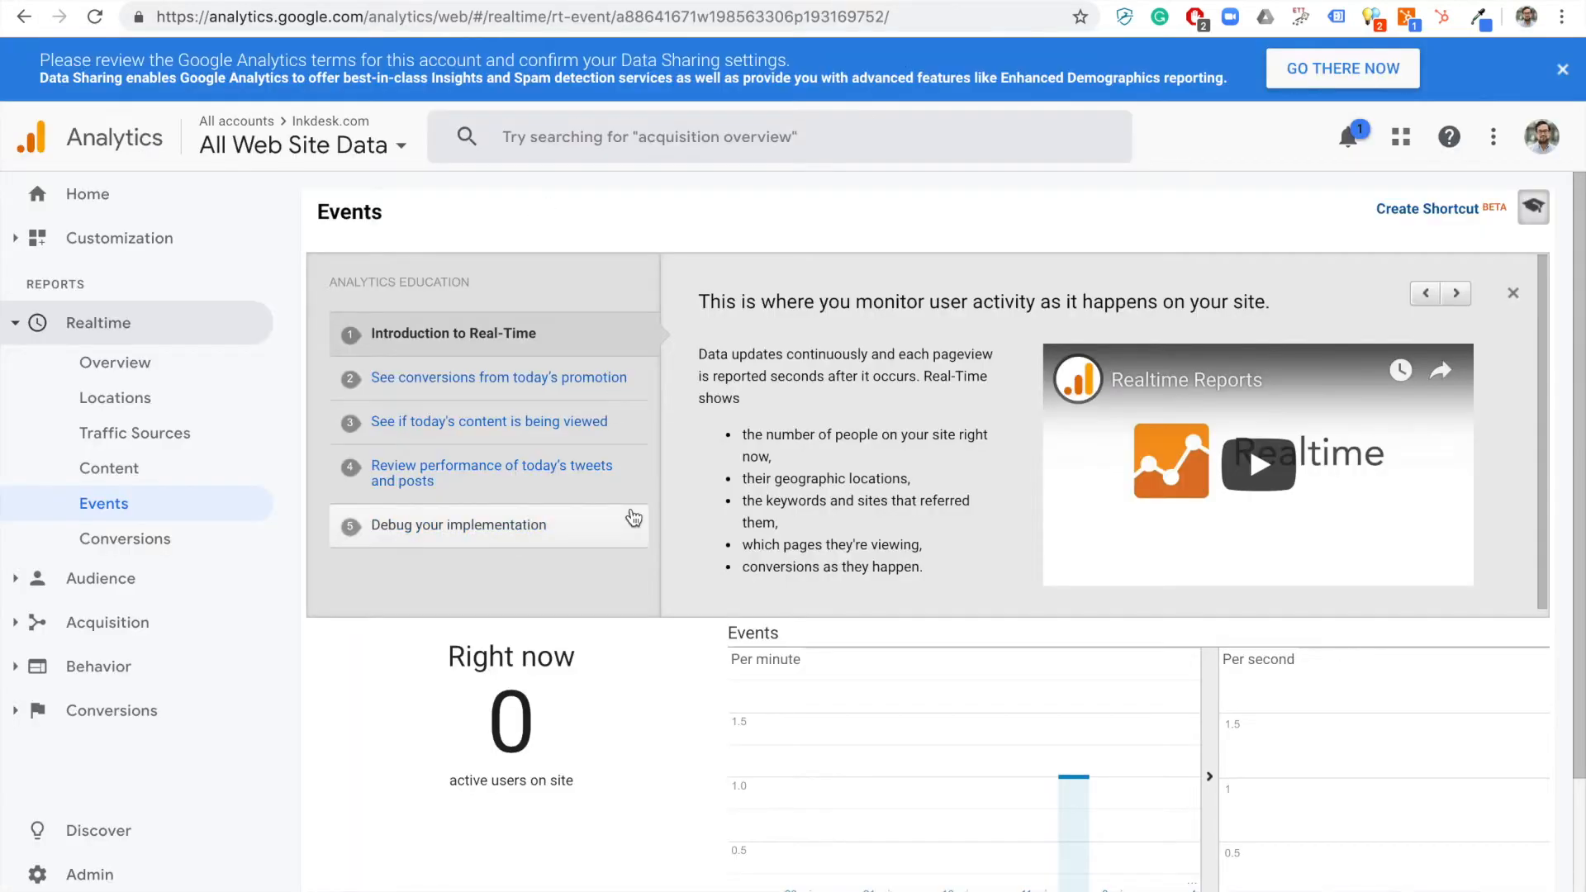
scroll(631, 507, down, 5)
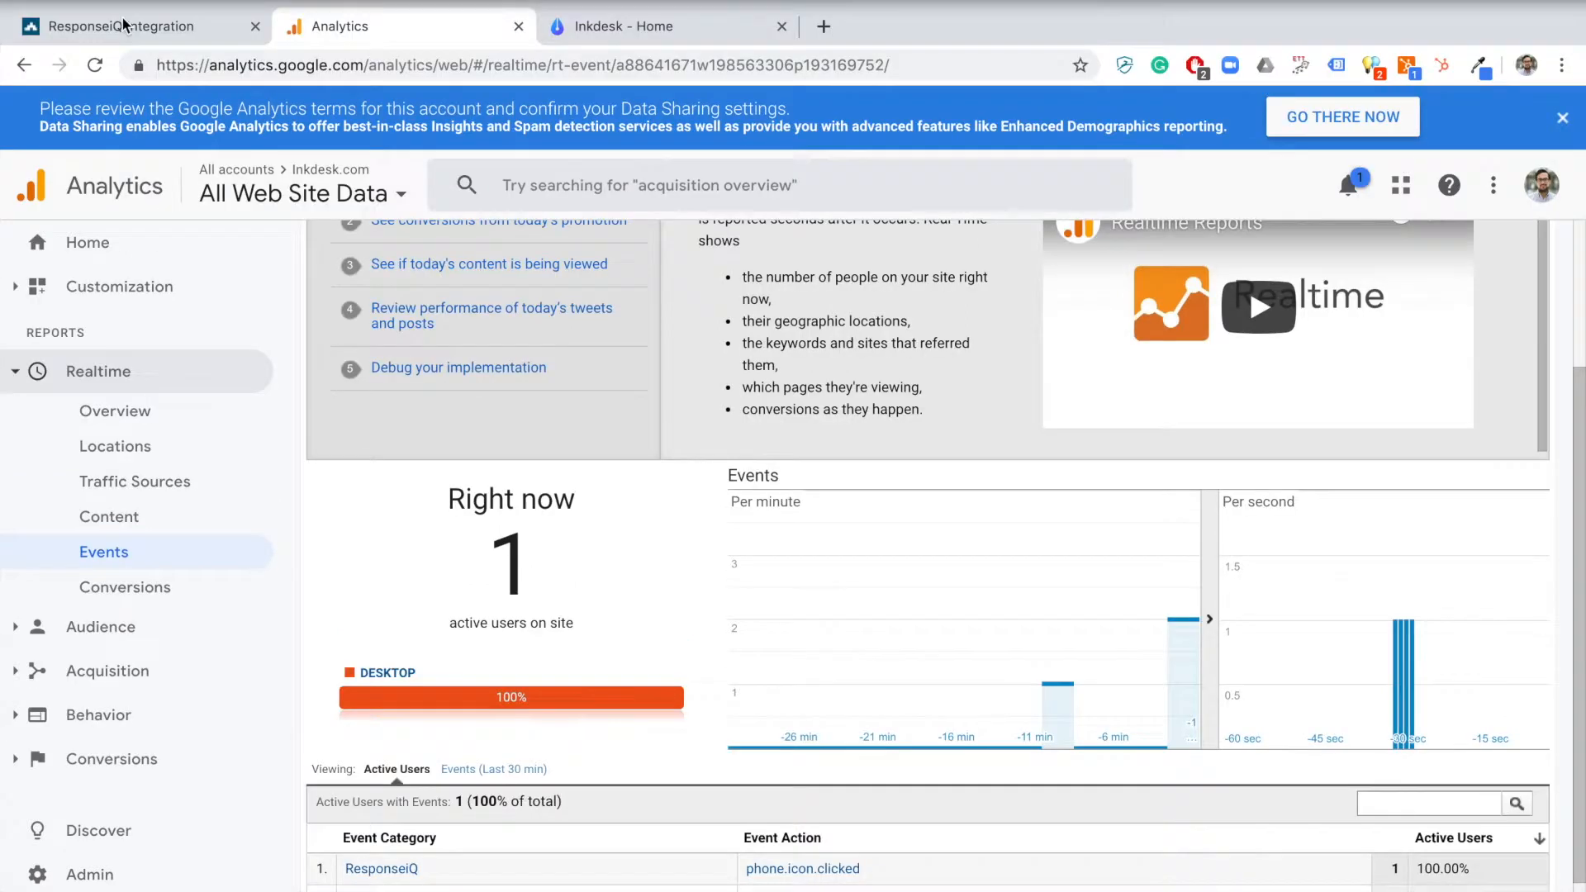
Reopen the Google Analytics integration settings and review the full event list down to Submit.
click(122, 18)
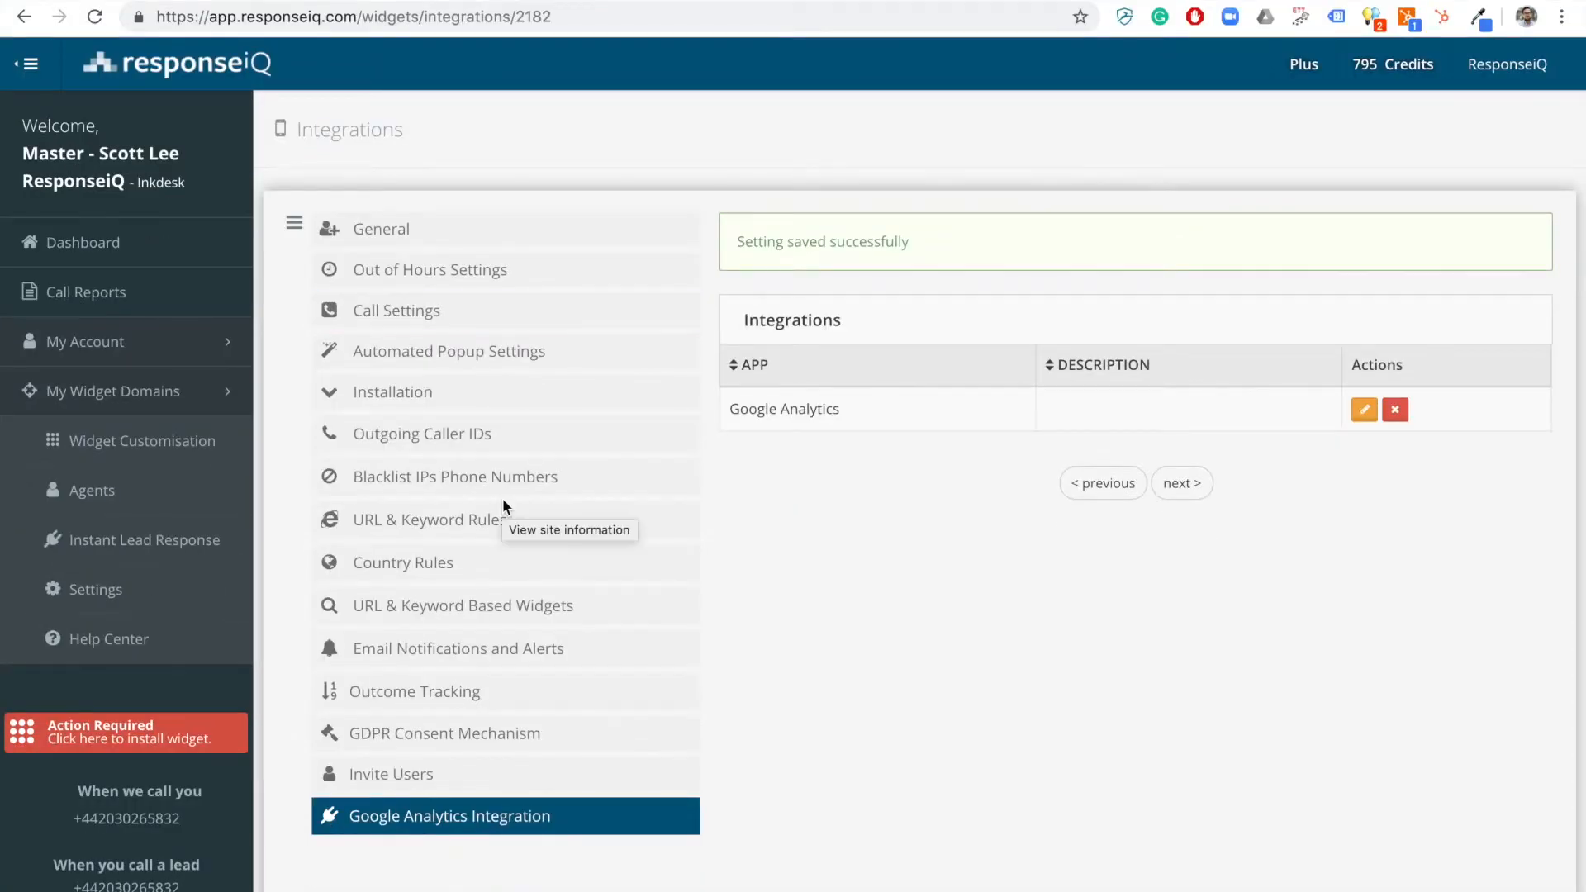
click(1364, 409)
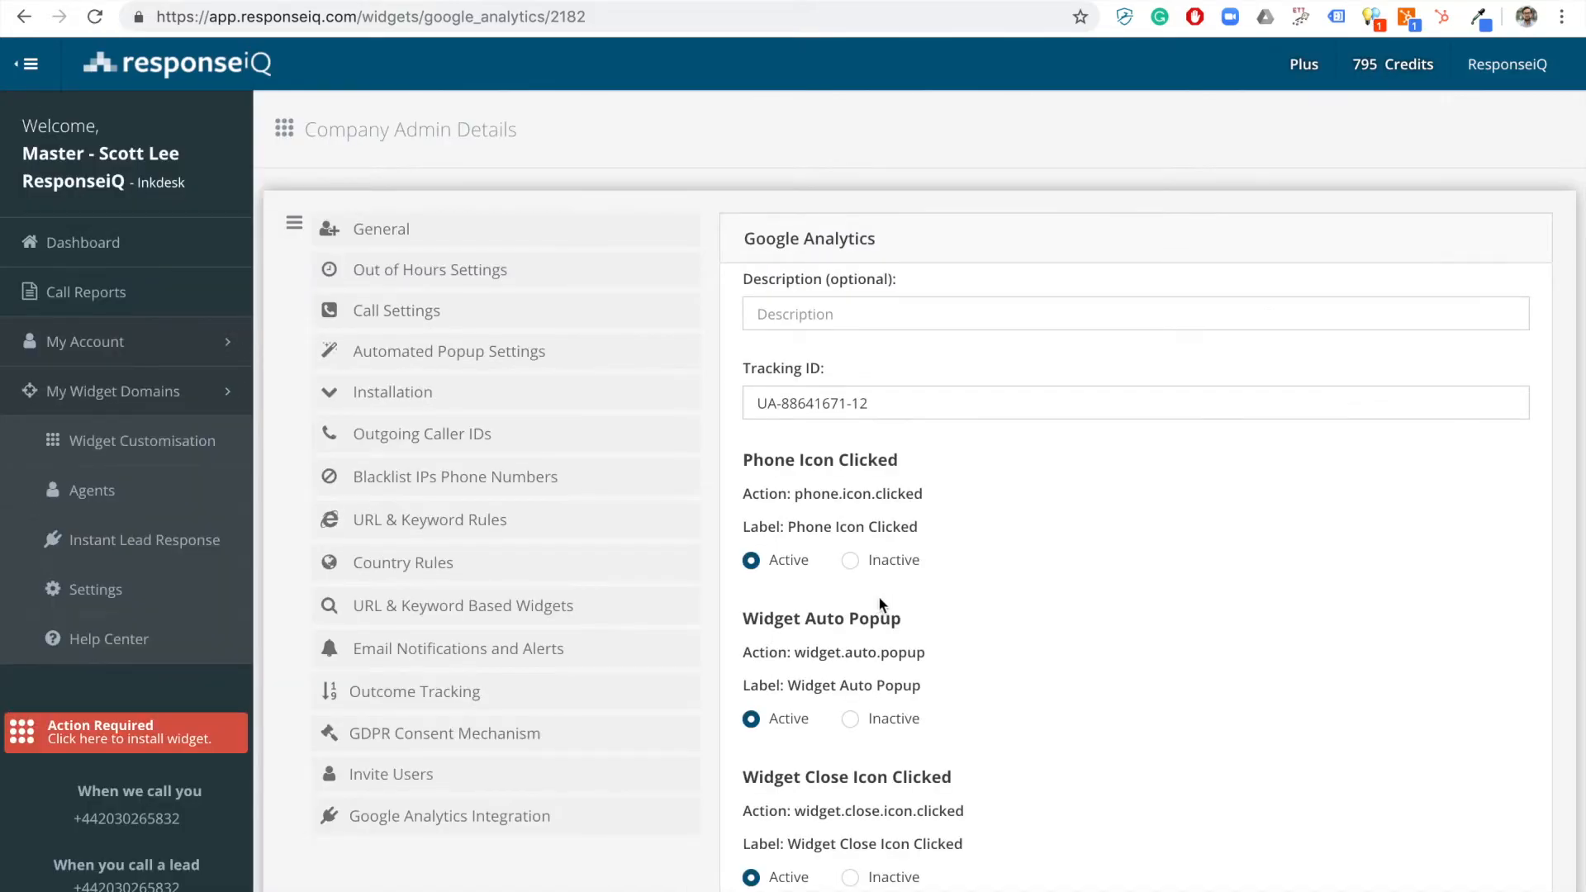
scroll(879, 597, down, 1)
scroll(845, 413, down, 20)
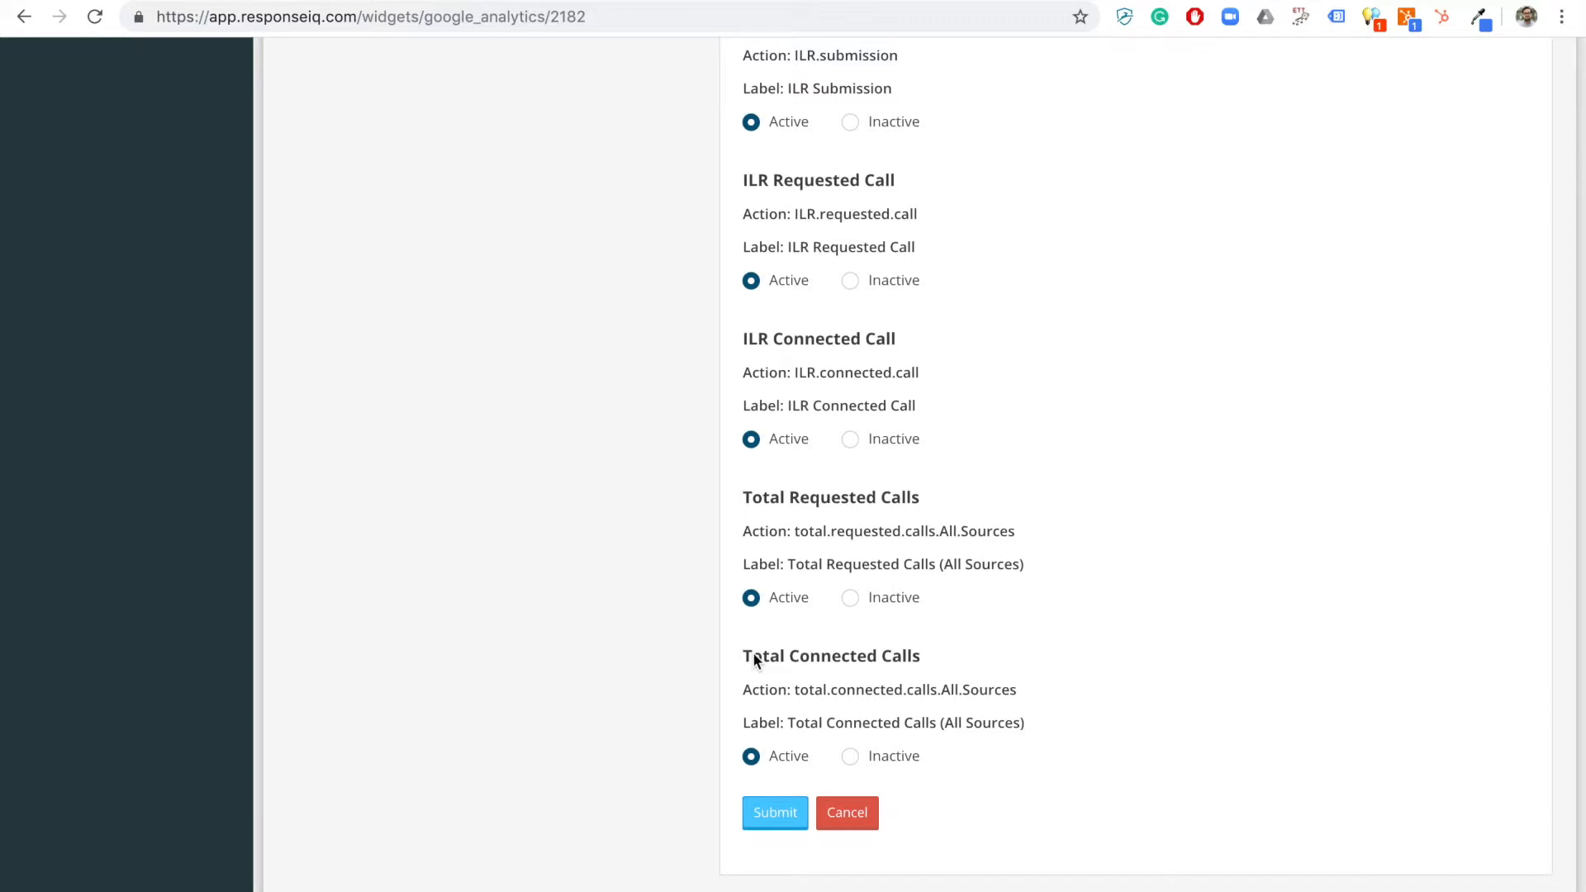
Start a new goal in the Analytics view's Goals admin and choose the Custom goal setup.
click(330, 0)
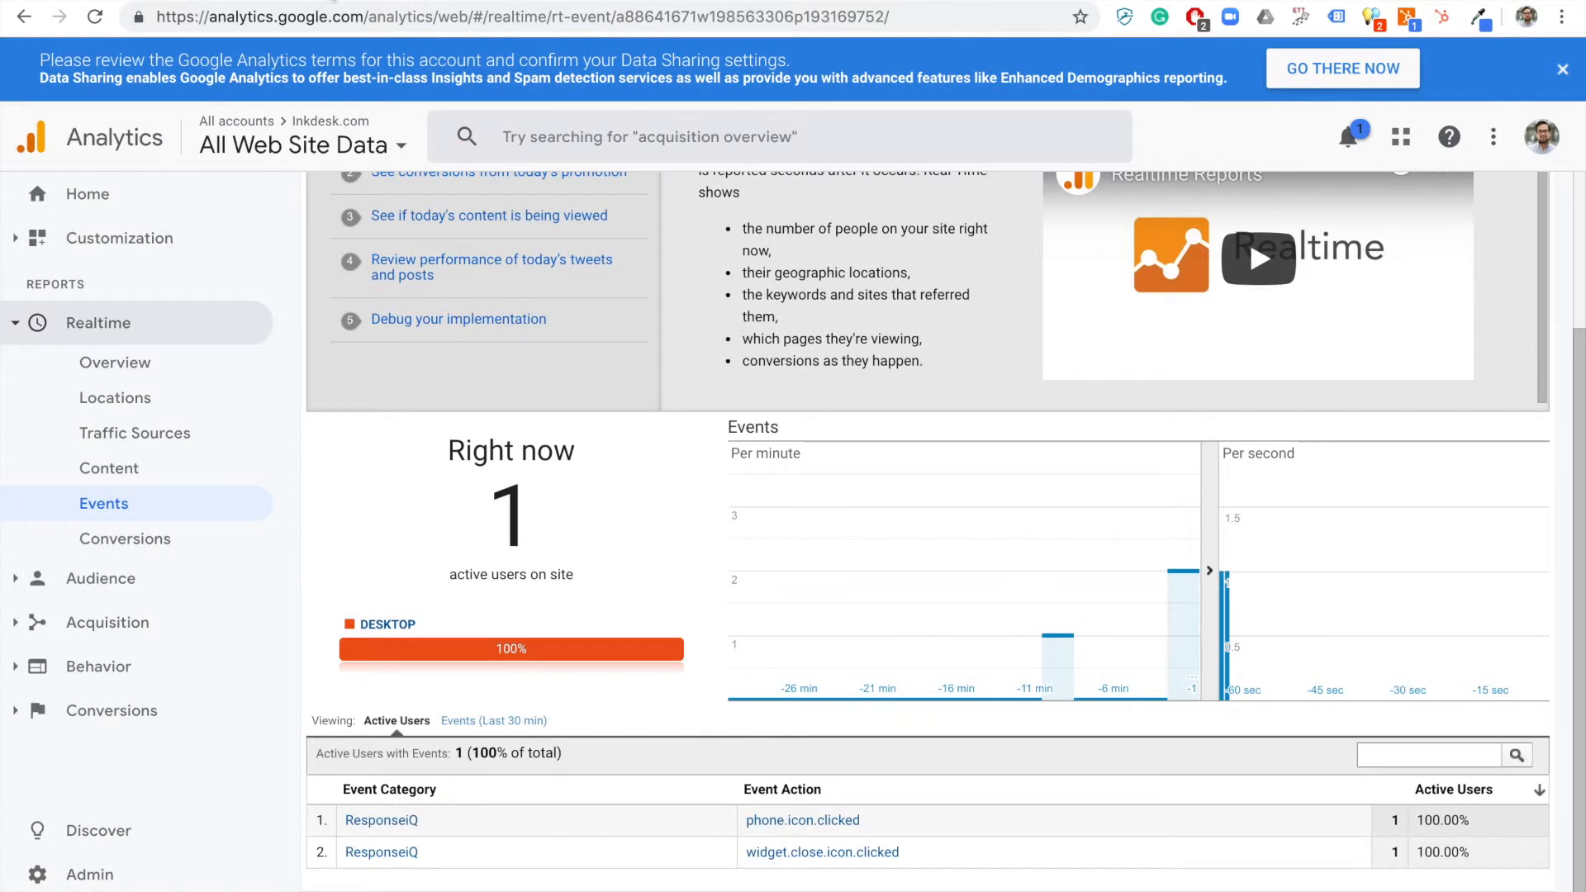
click(113, 881)
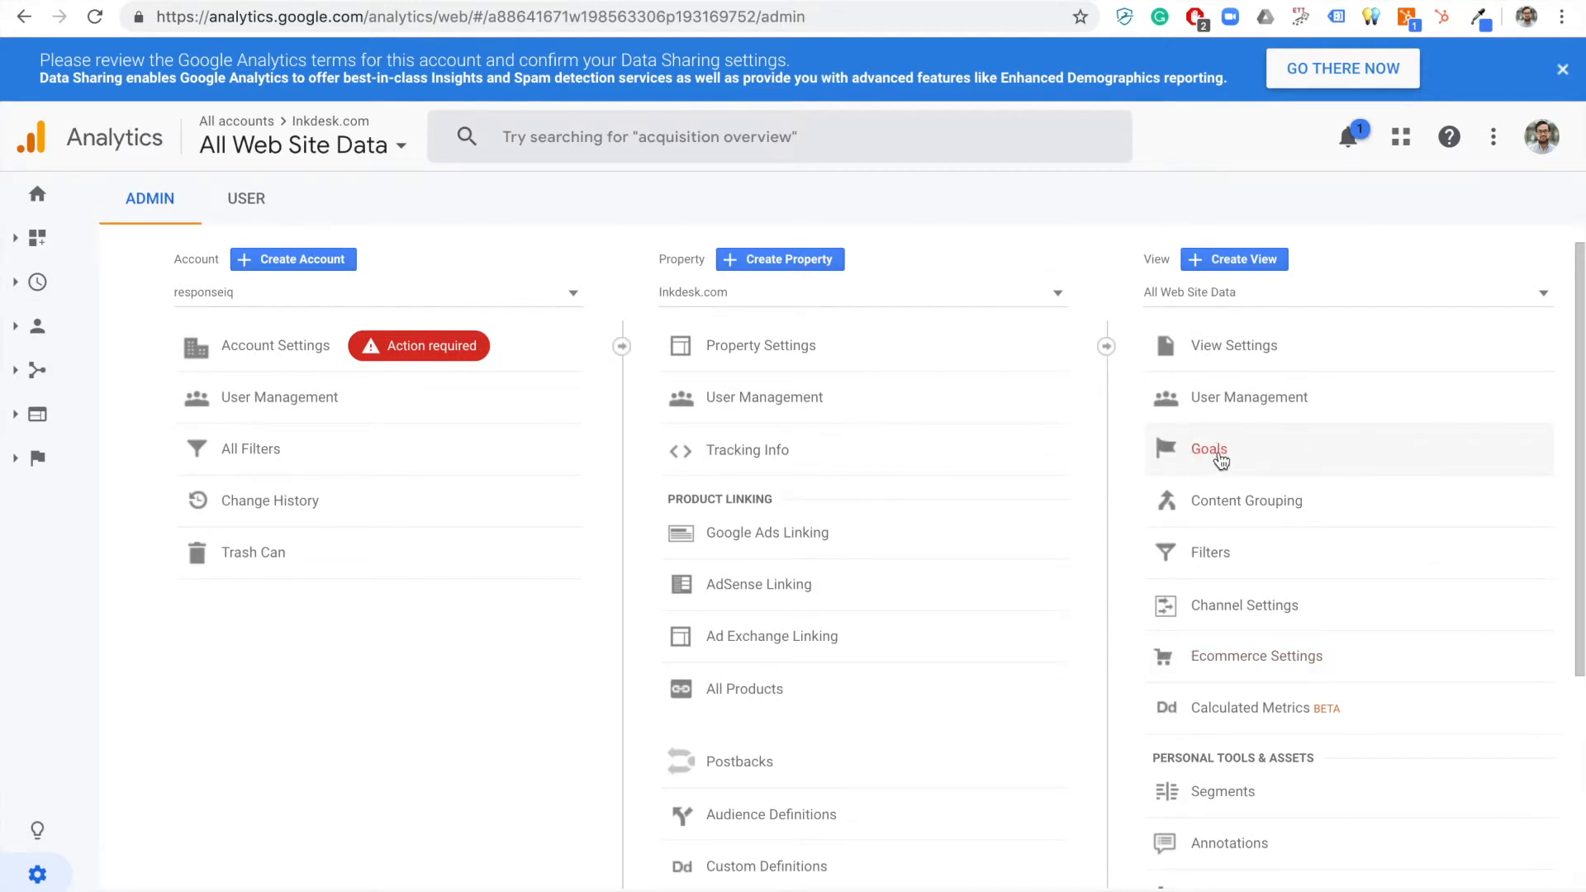
click(1221, 460)
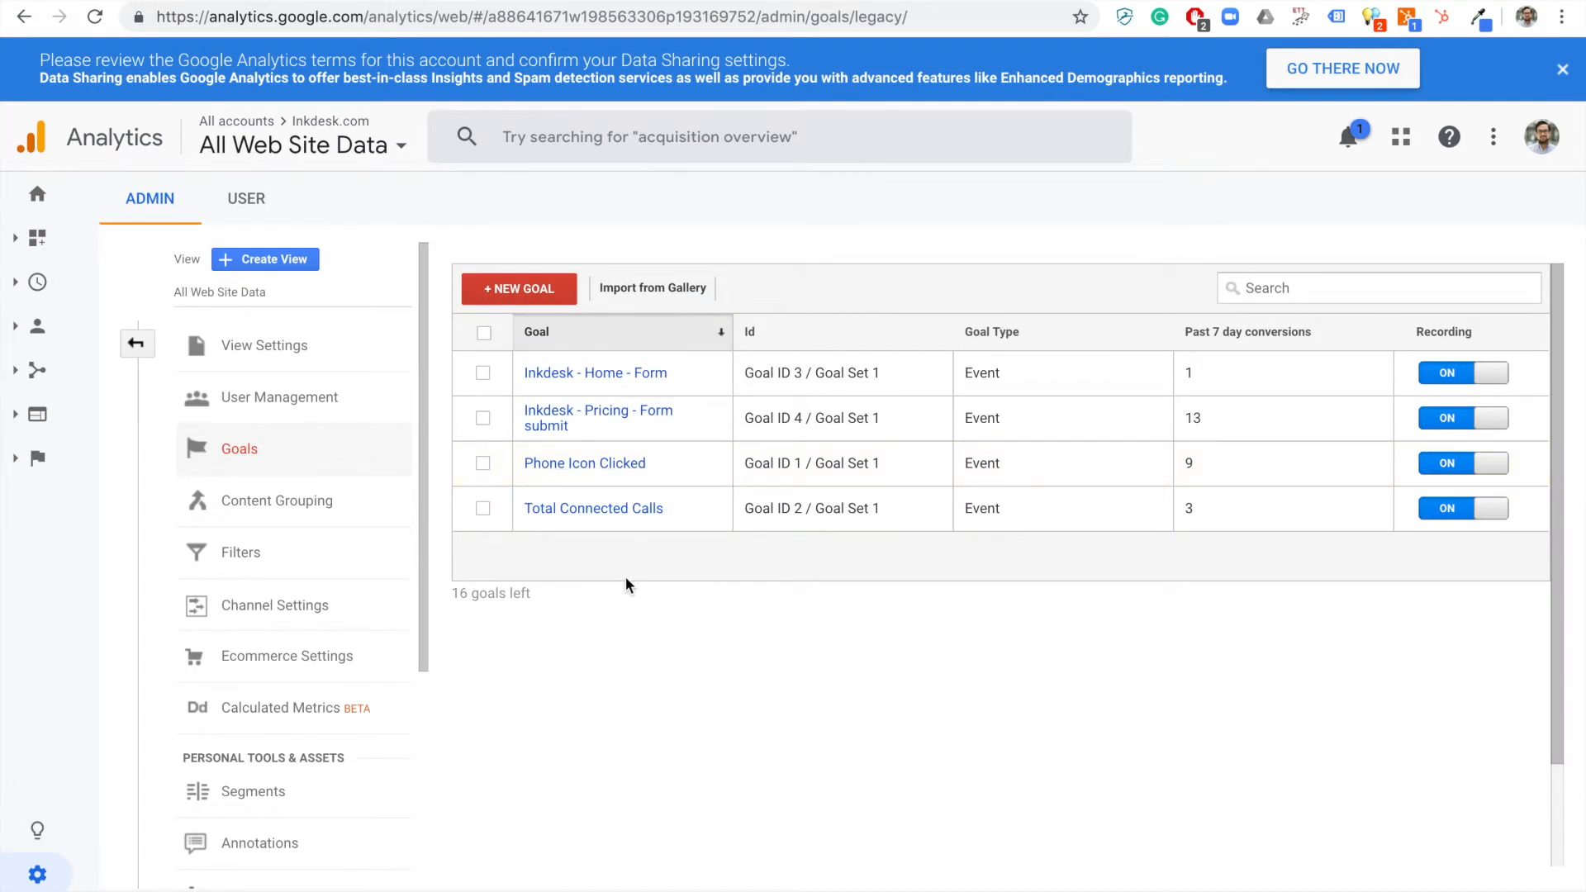
click(531, 298)
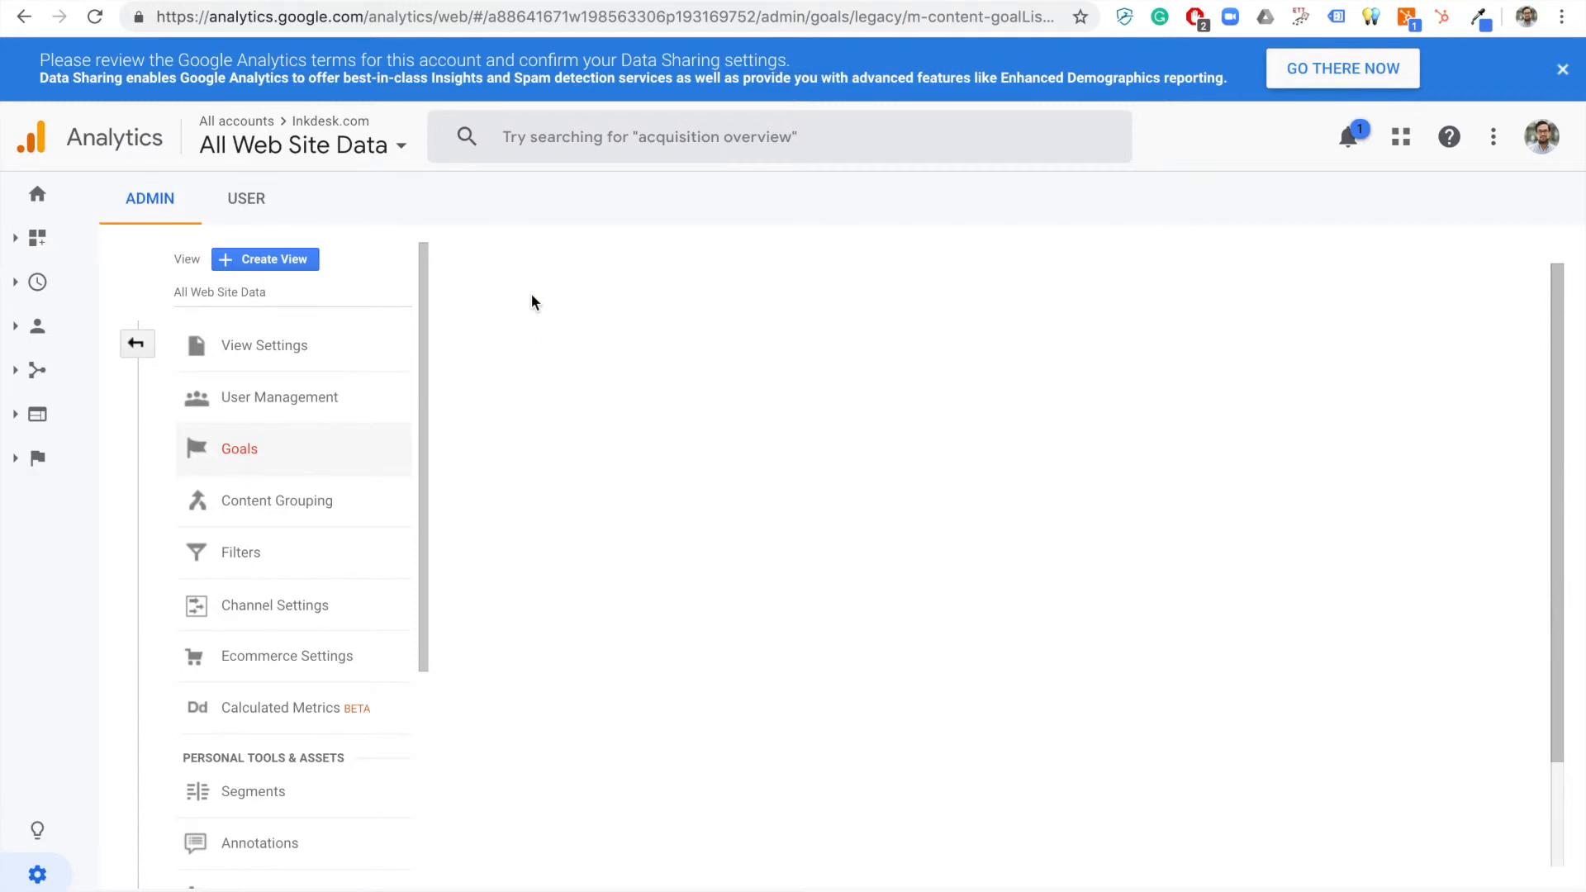
scroll(587, 554, down, 1)
scroll(587, 553, up, 1)
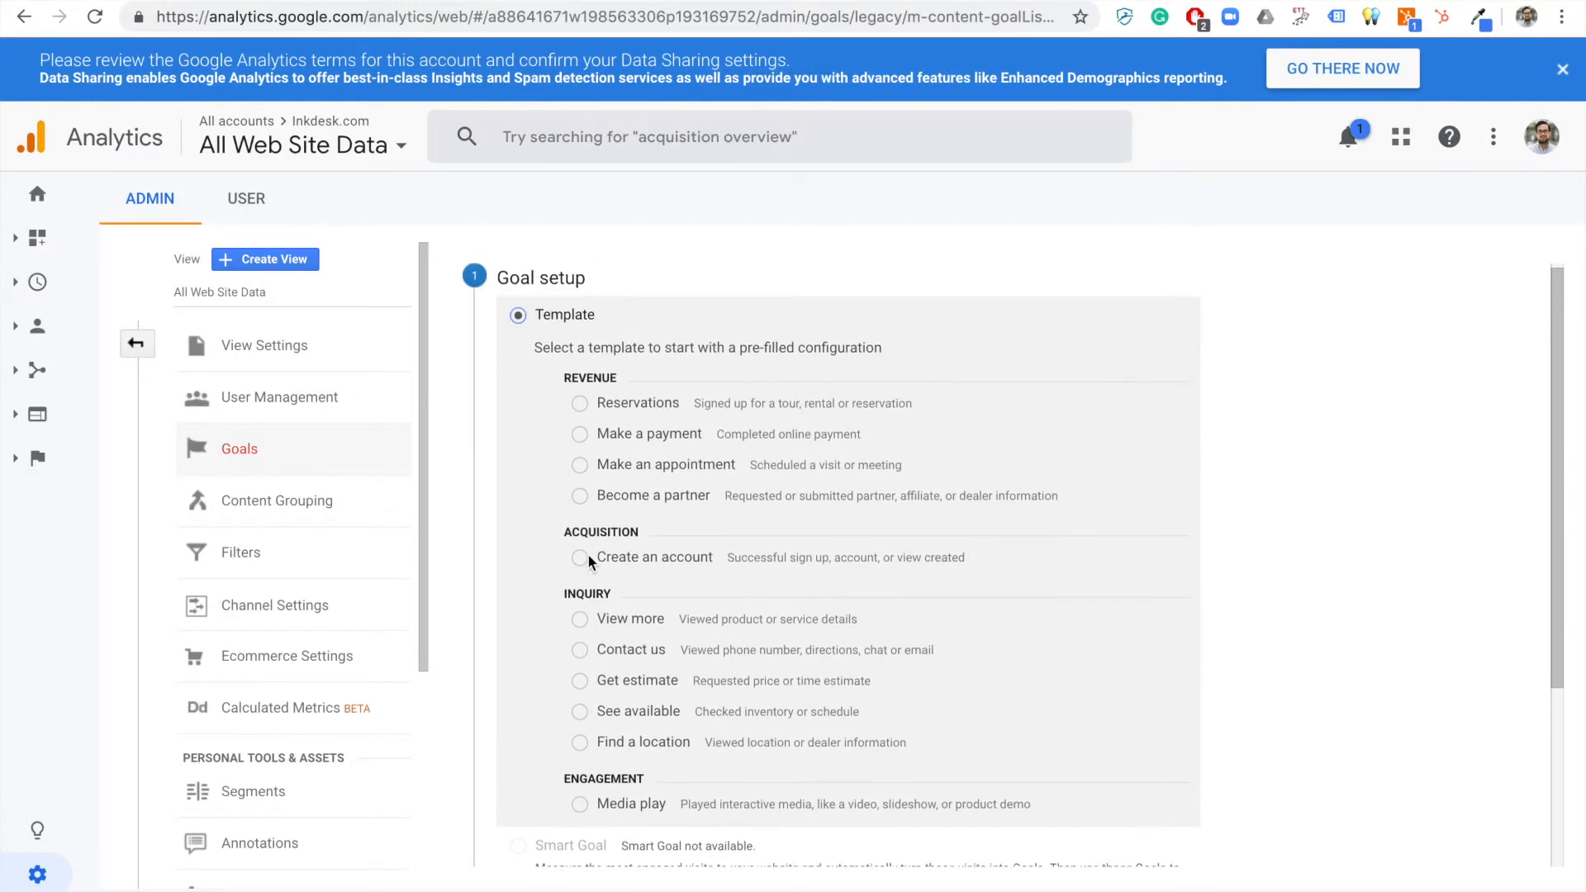
click(518, 315)
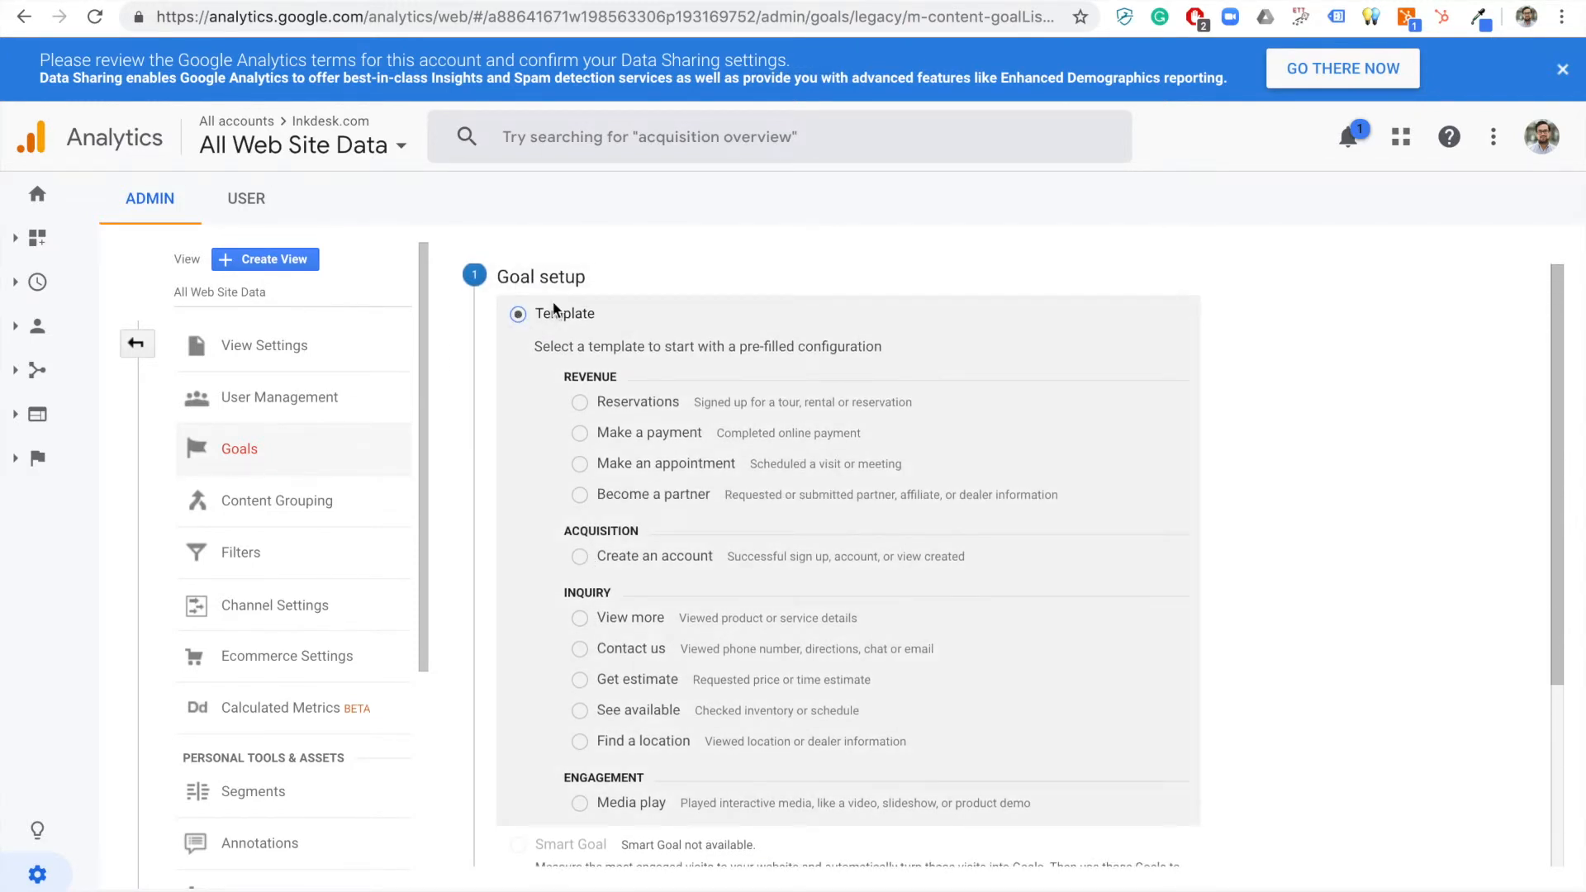
scroll(553, 304, down, 1)
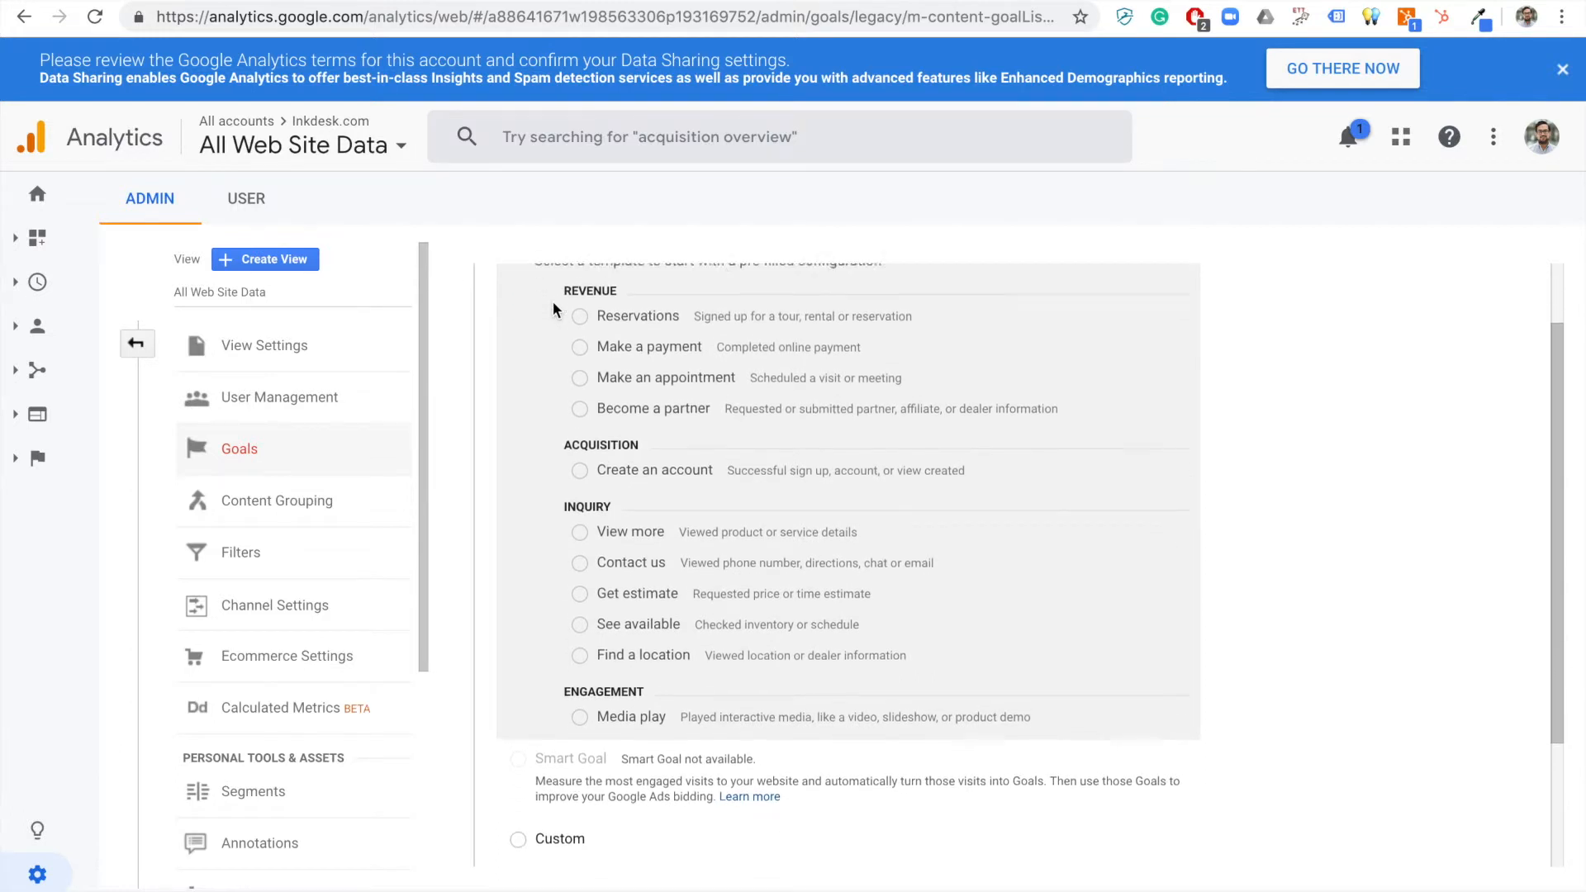
scroll(553, 304, up, 1)
scroll(571, 567, down, 2)
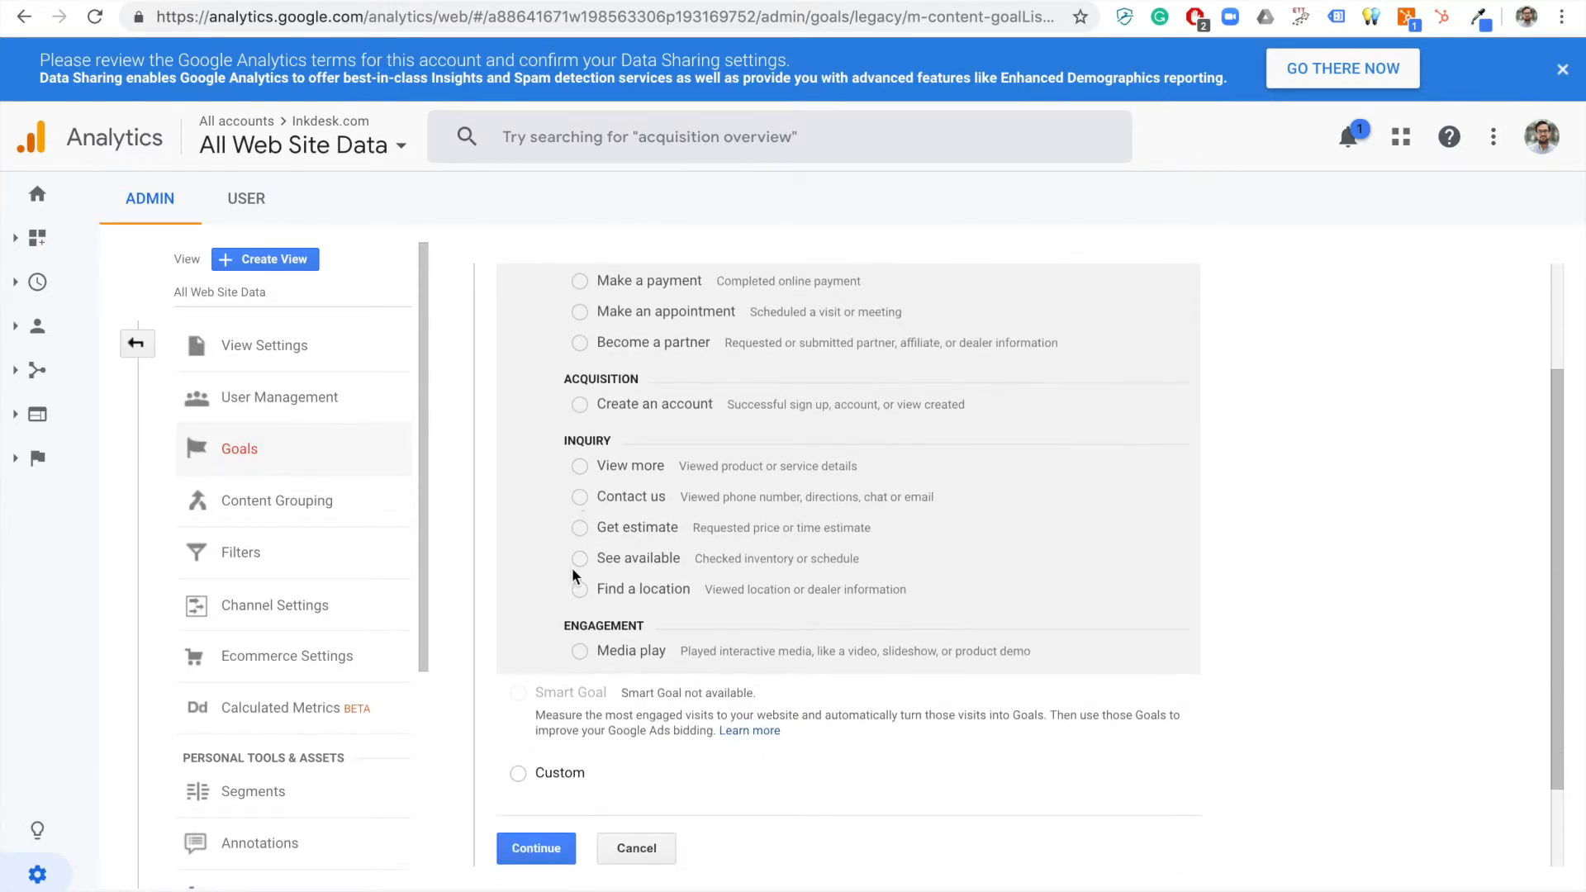
click(518, 773)
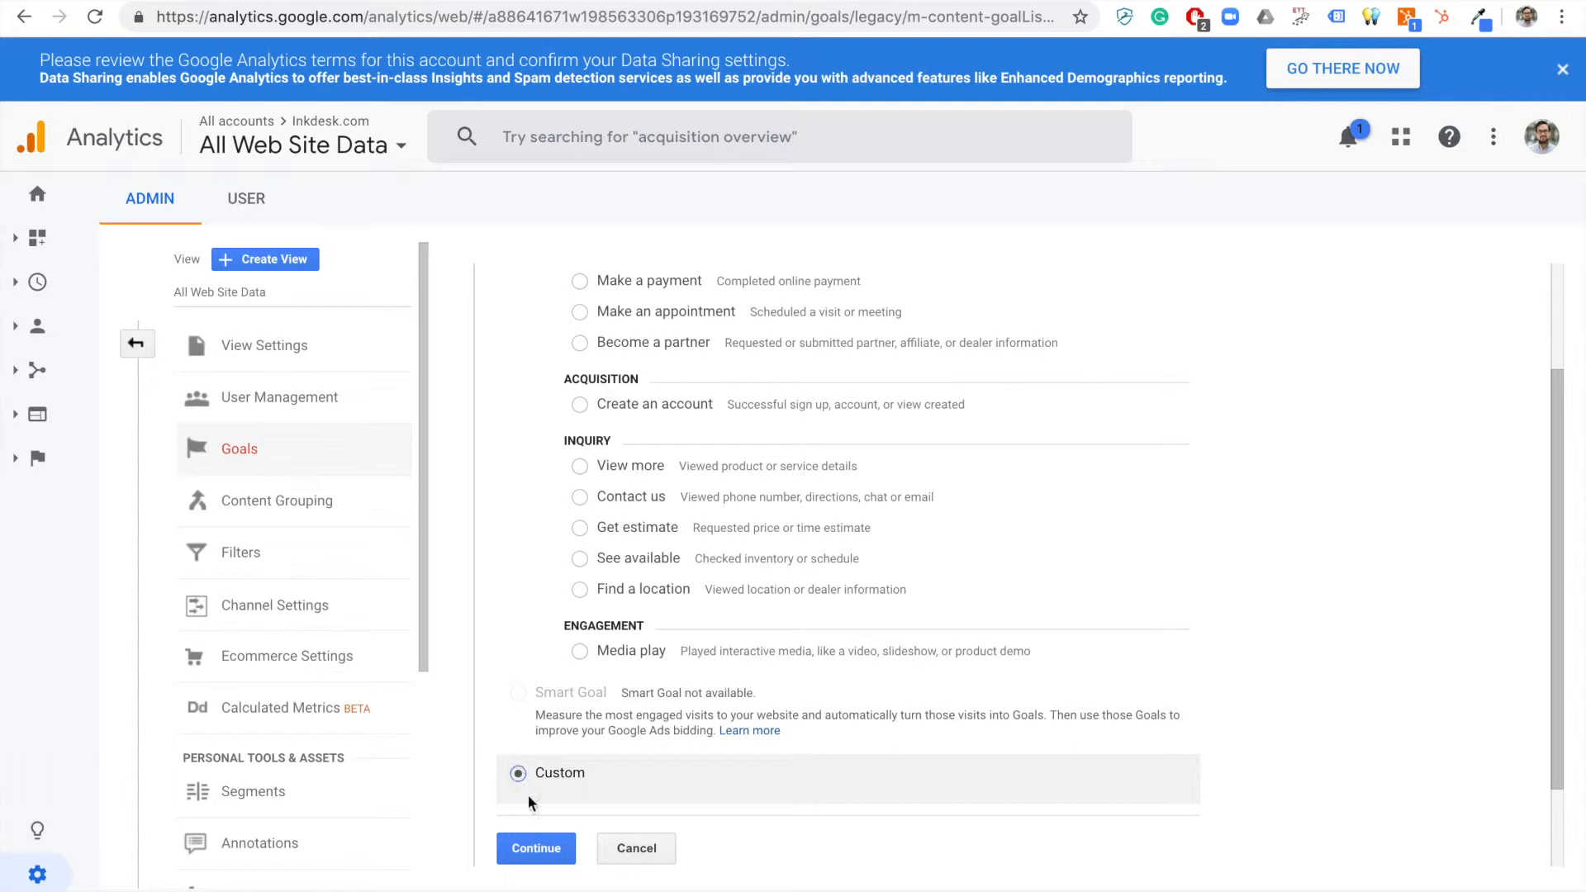
click(537, 849)
Name the goal "RIQ - Call Now Button Clicked", copying the event title from the integration's event list.
scroll(589, 293, up, 2)
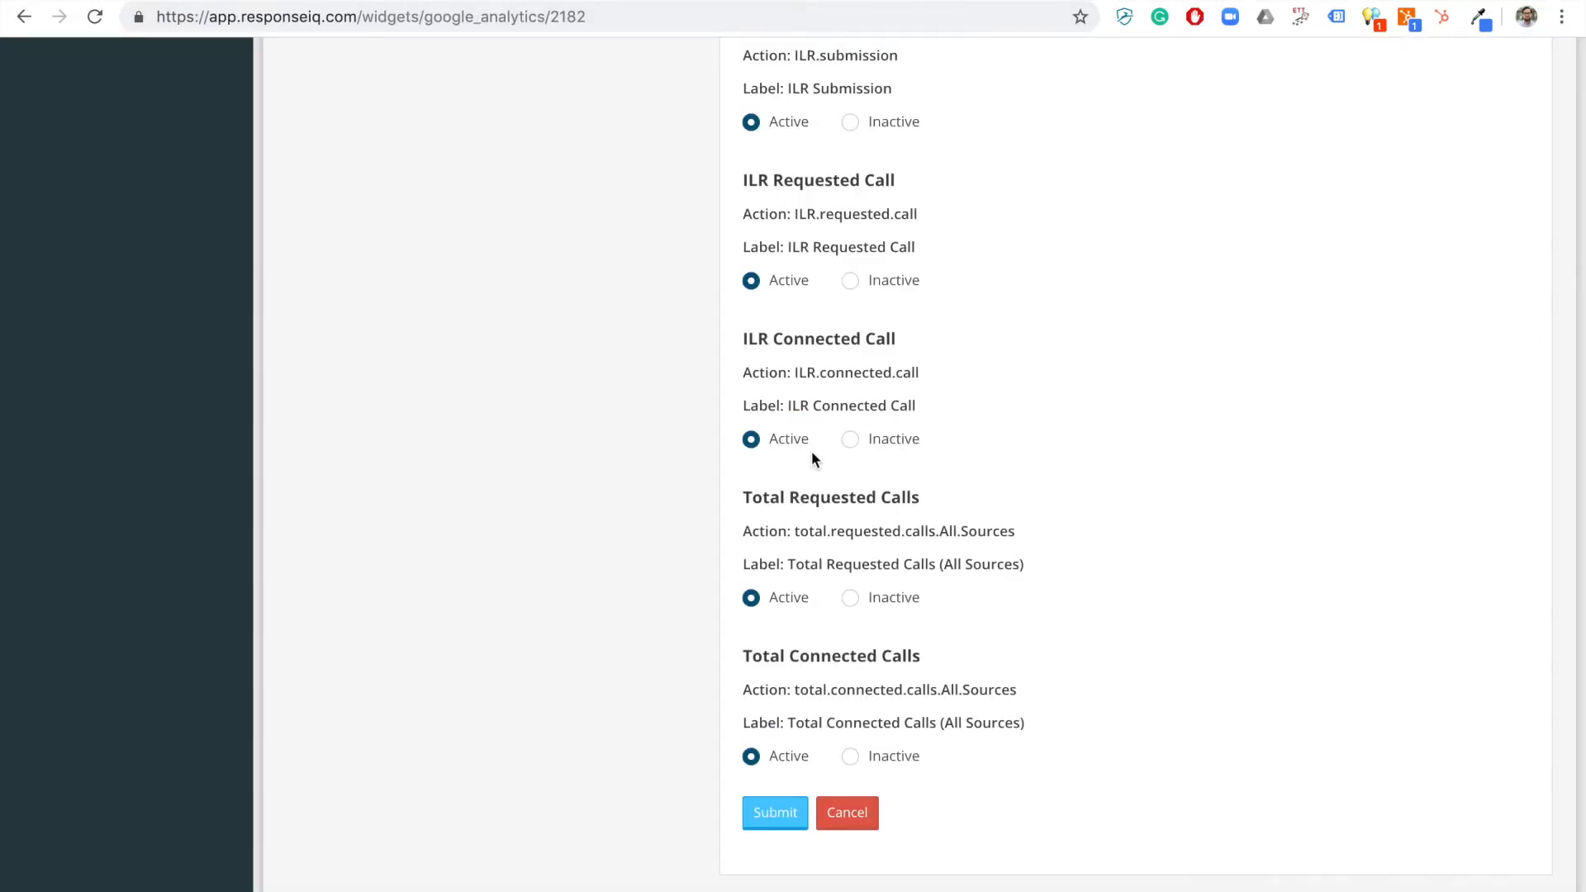
scroll(812, 455, up, 2)
scroll(812, 456, up, 7)
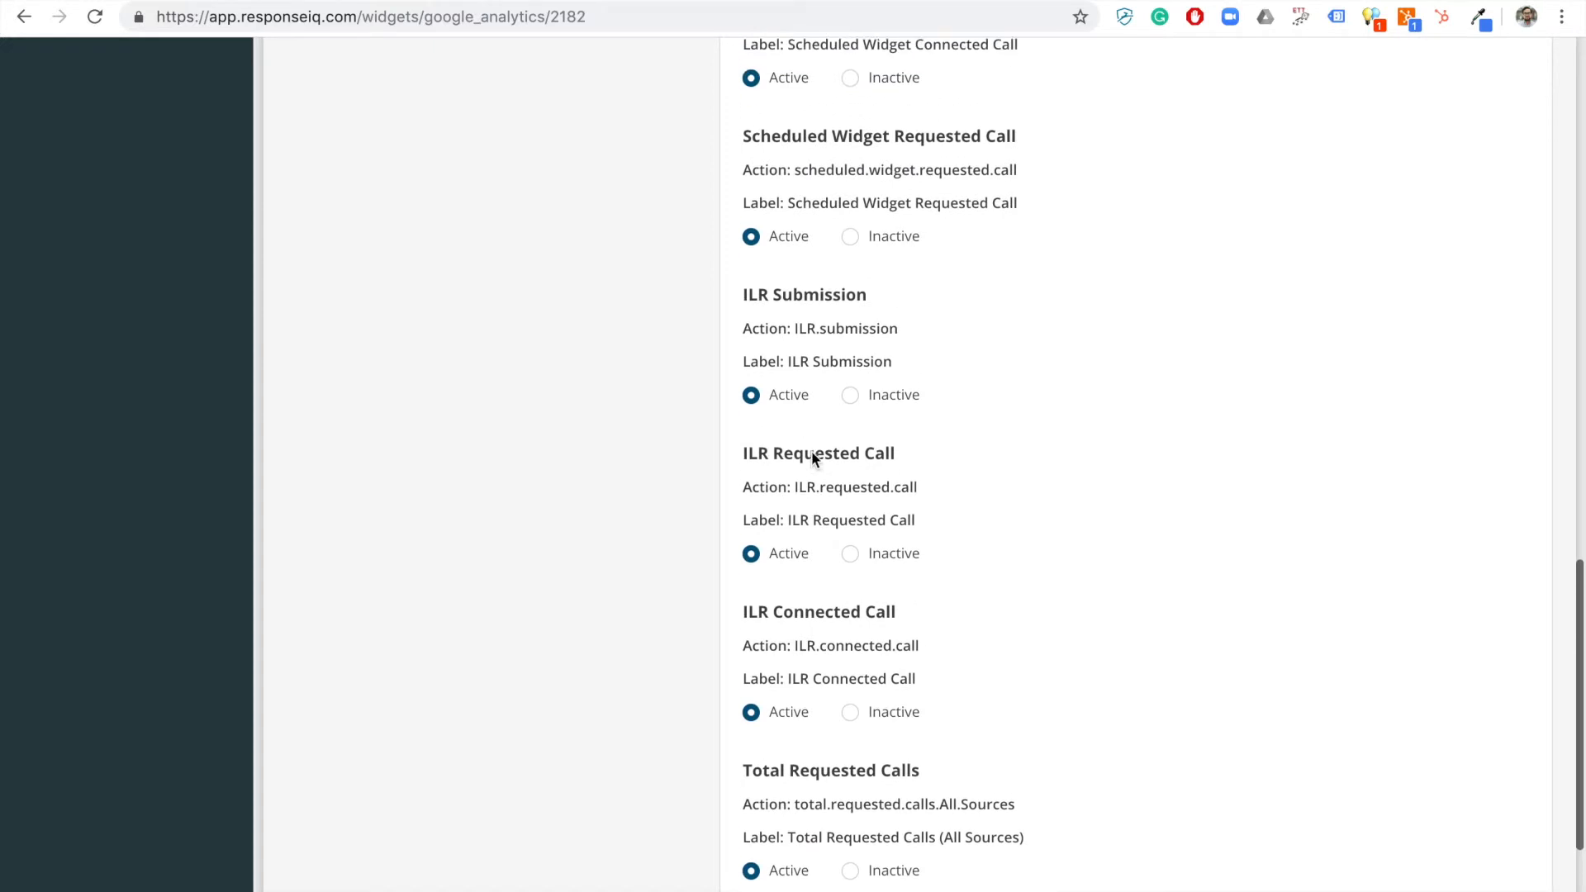
scroll(812, 456, up, 6)
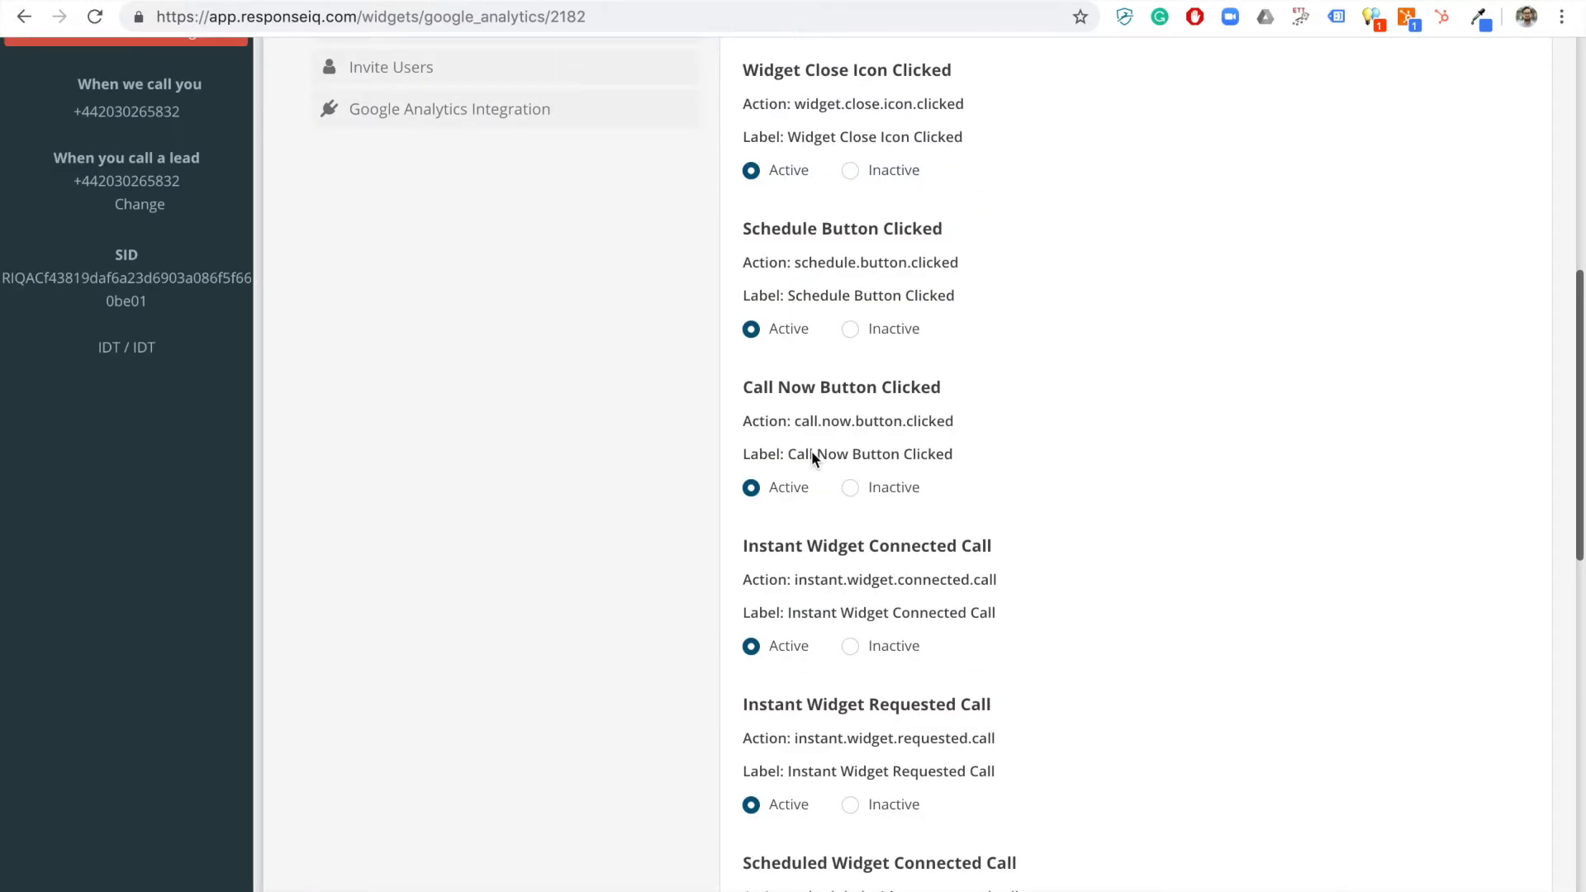
triple_click(908, 390)
key(ctrl+c)
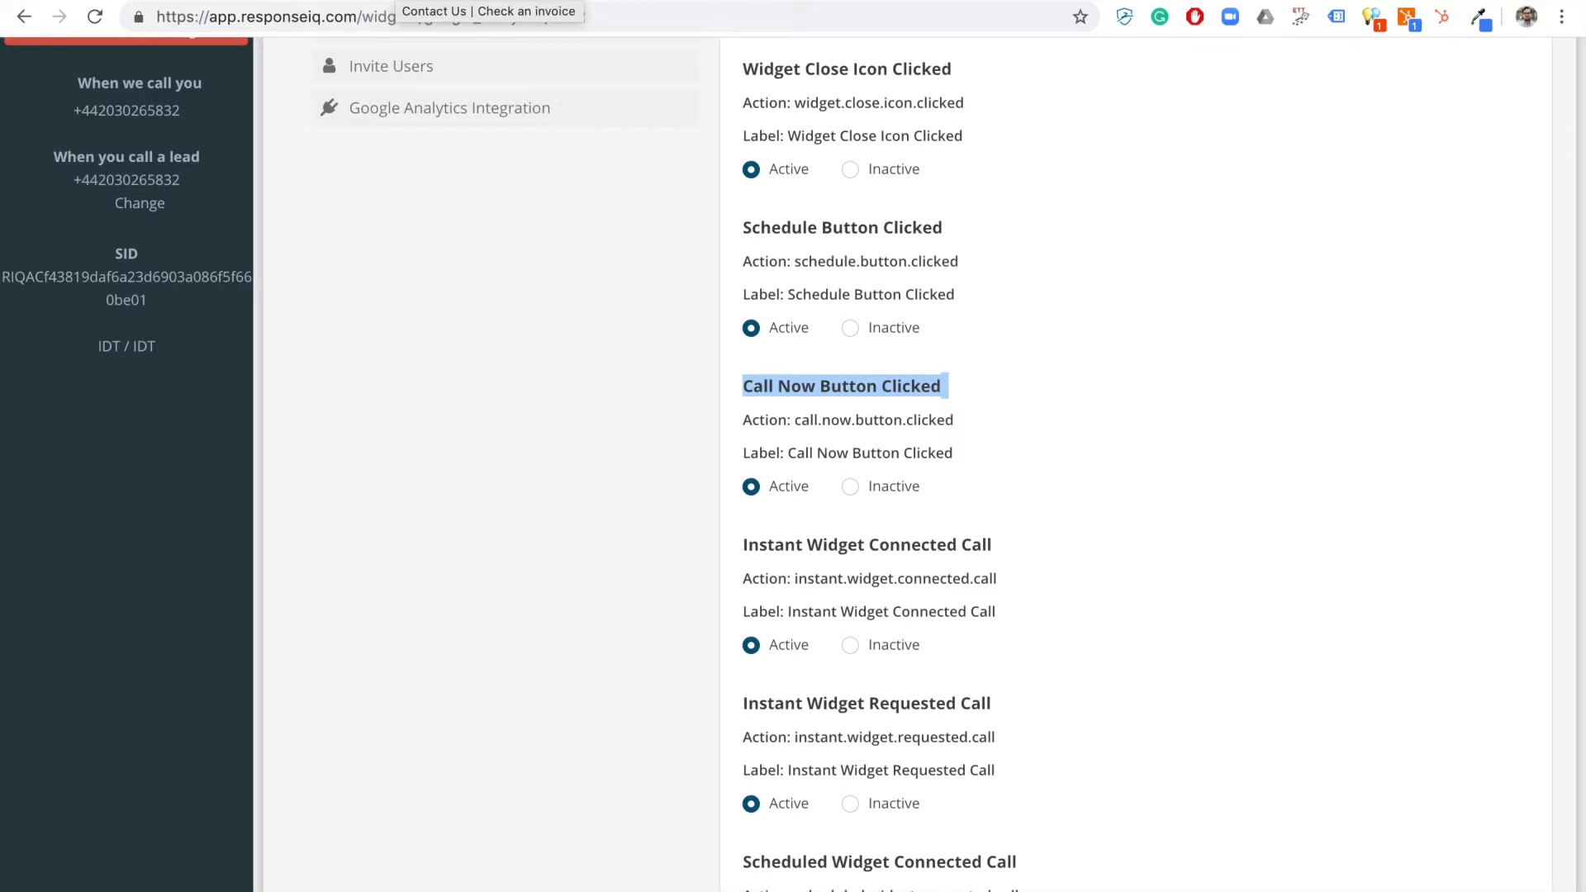
click(396, 1)
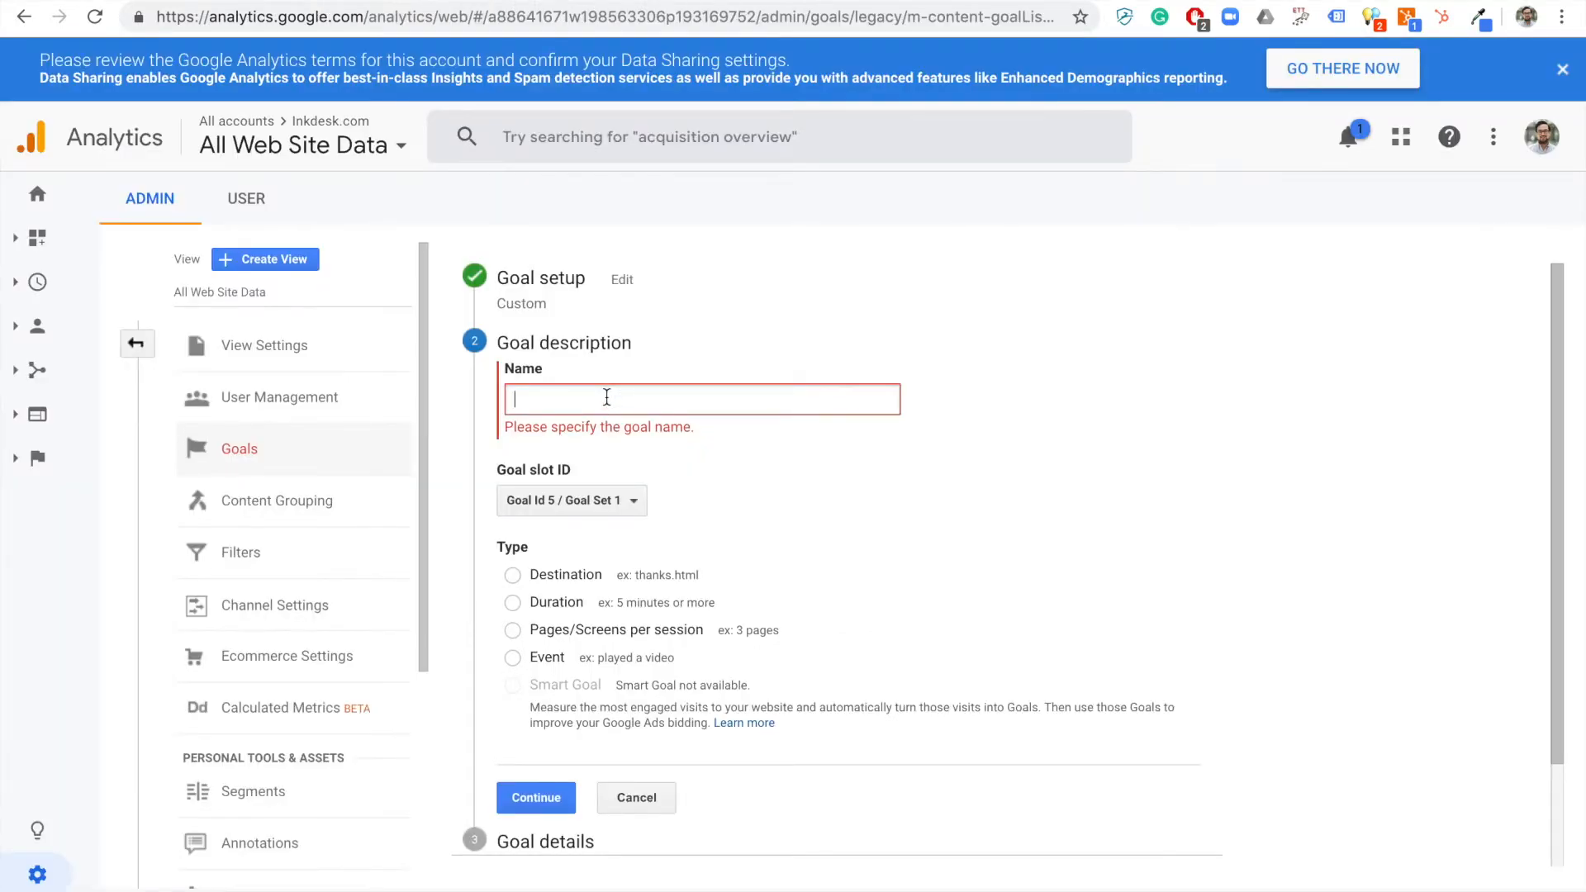
text(RIQ -)
key(ctrl+v)
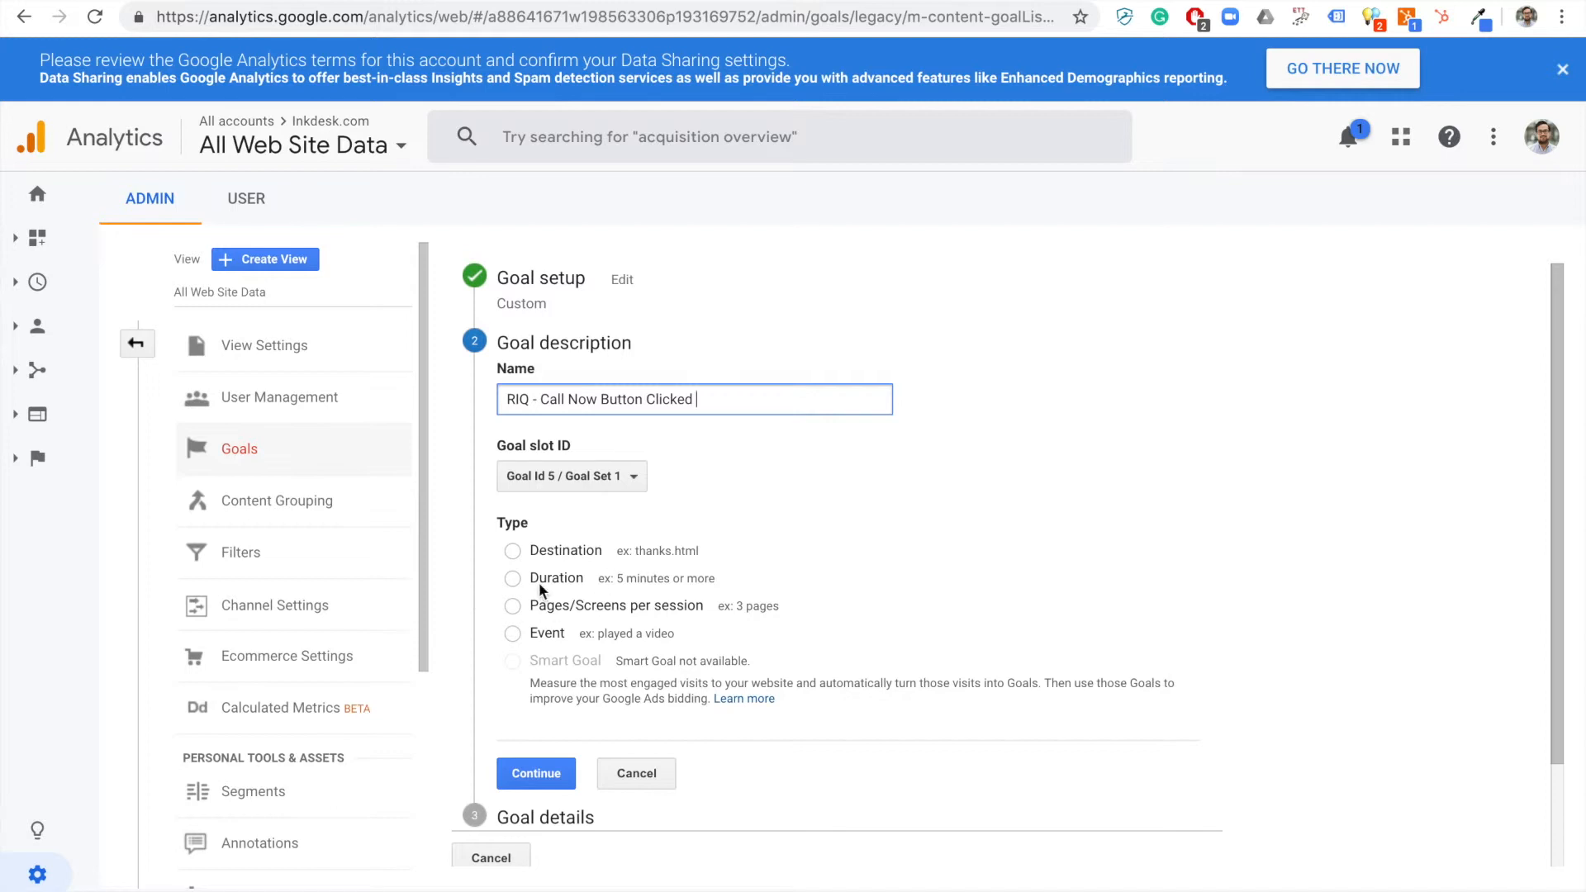
Set the goal type to Event and enter ResponseiQ as the Category condition.
click(513, 634)
scroll(520, 661, down, 1)
click(525, 679)
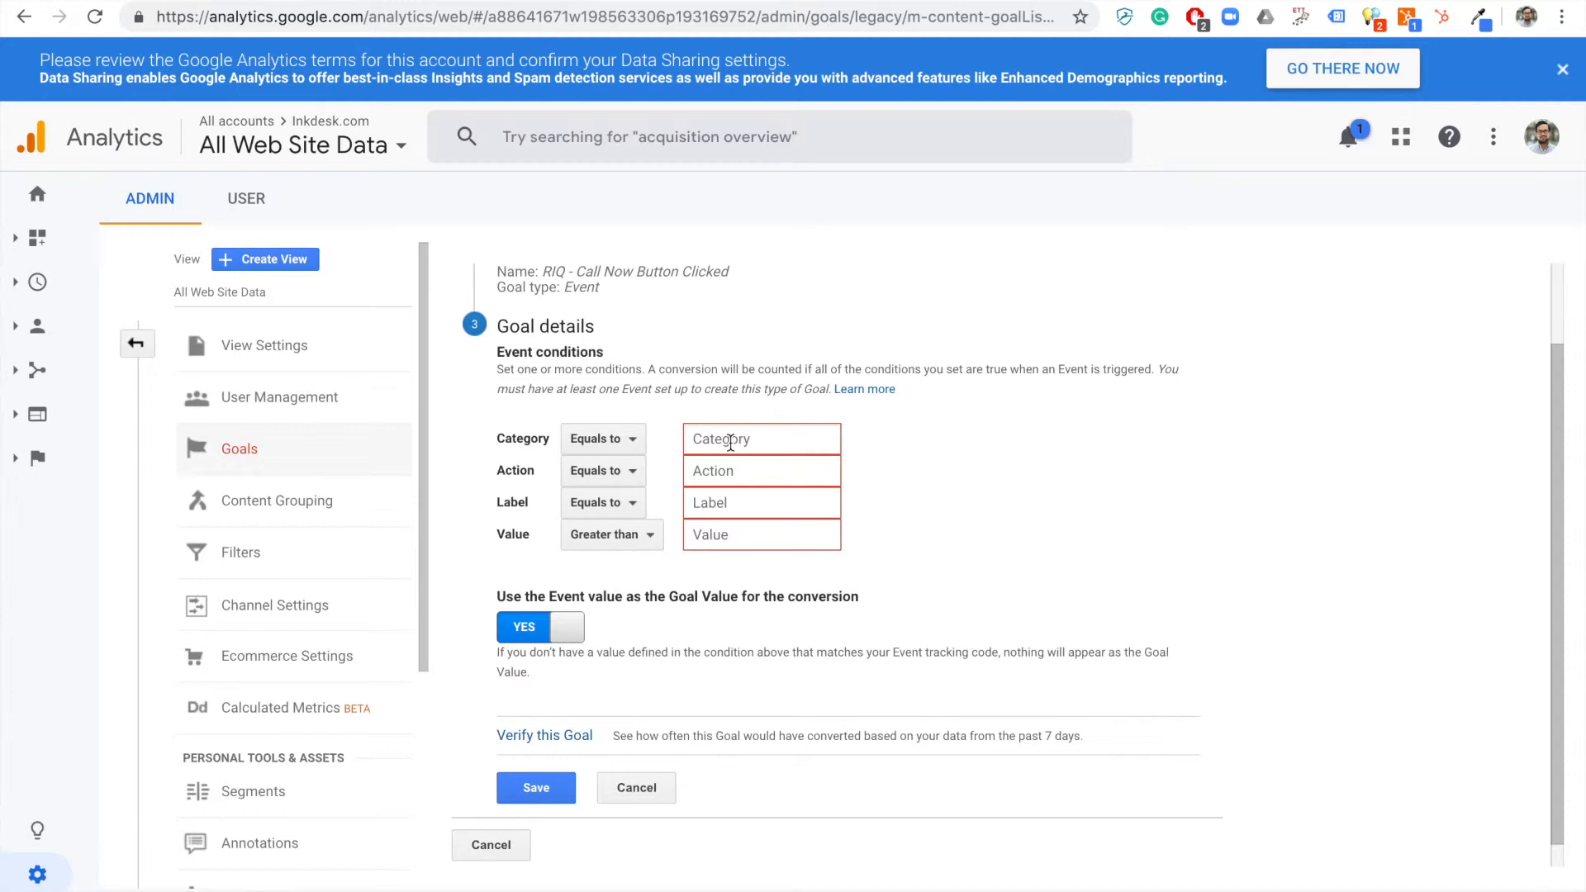
click(730, 443)
text(Res)
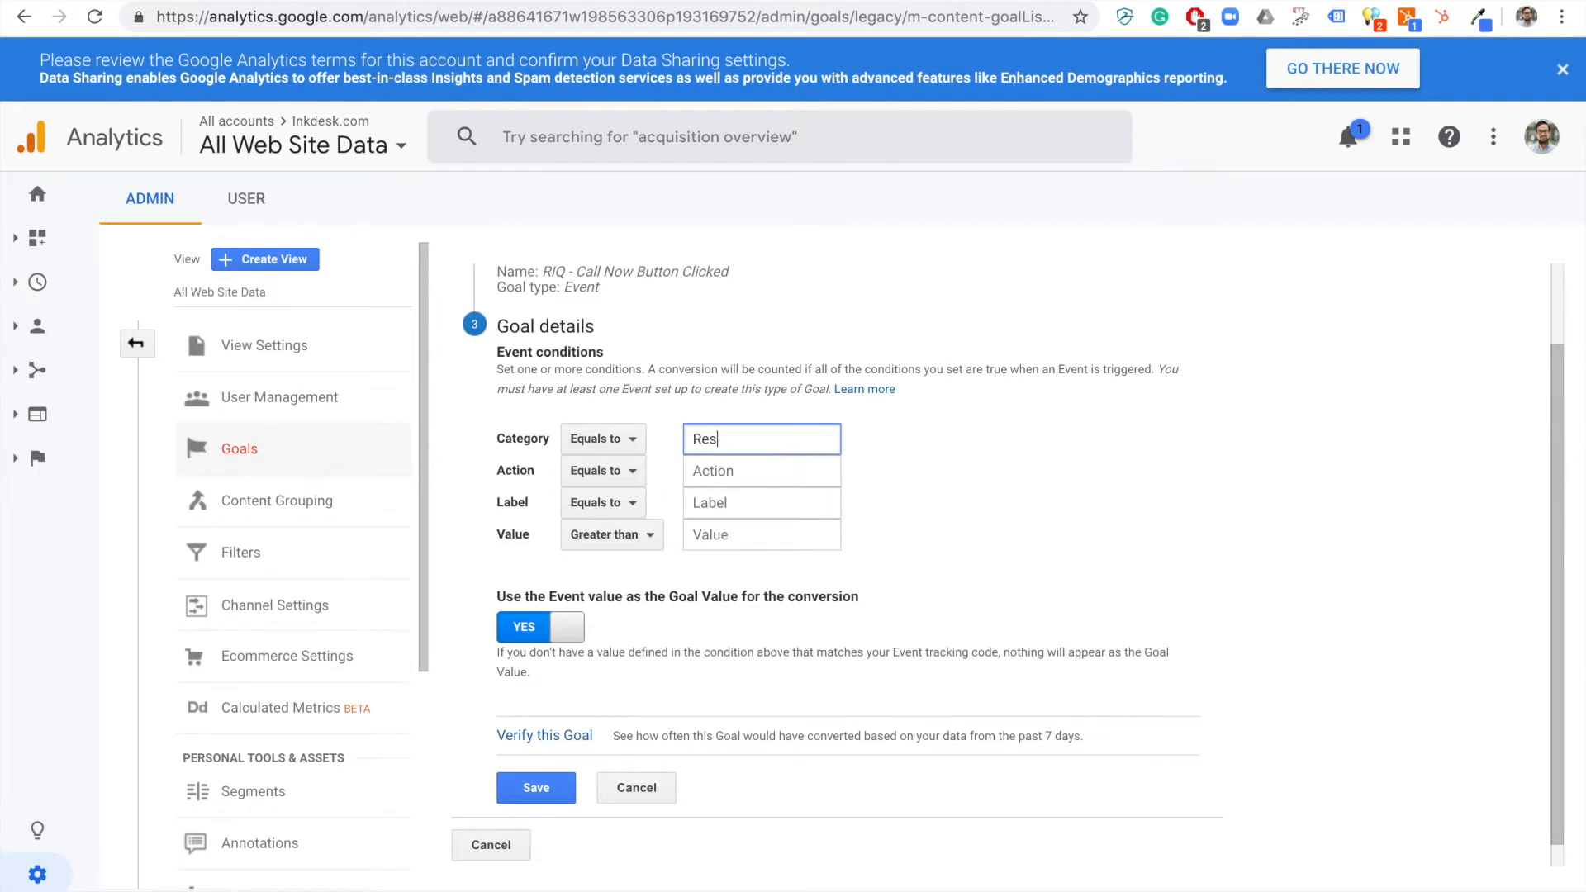
text(ponseiQ)
Set the Action condition to call.now.button.clicked, copied from the integration's event list.
click(769, 471)
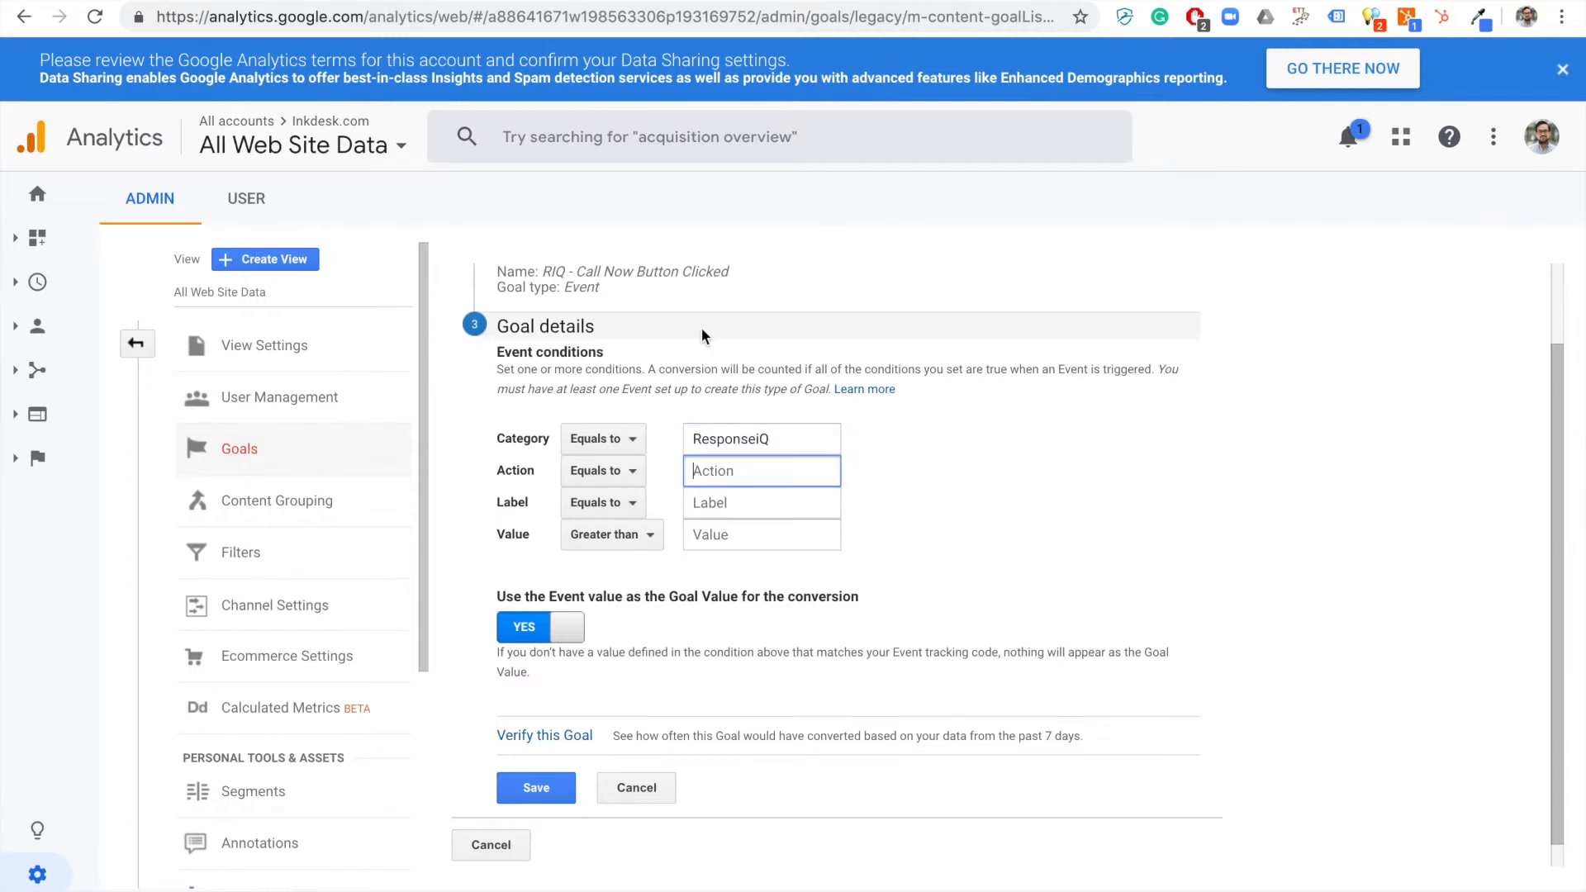
key(ctrl+Tab)
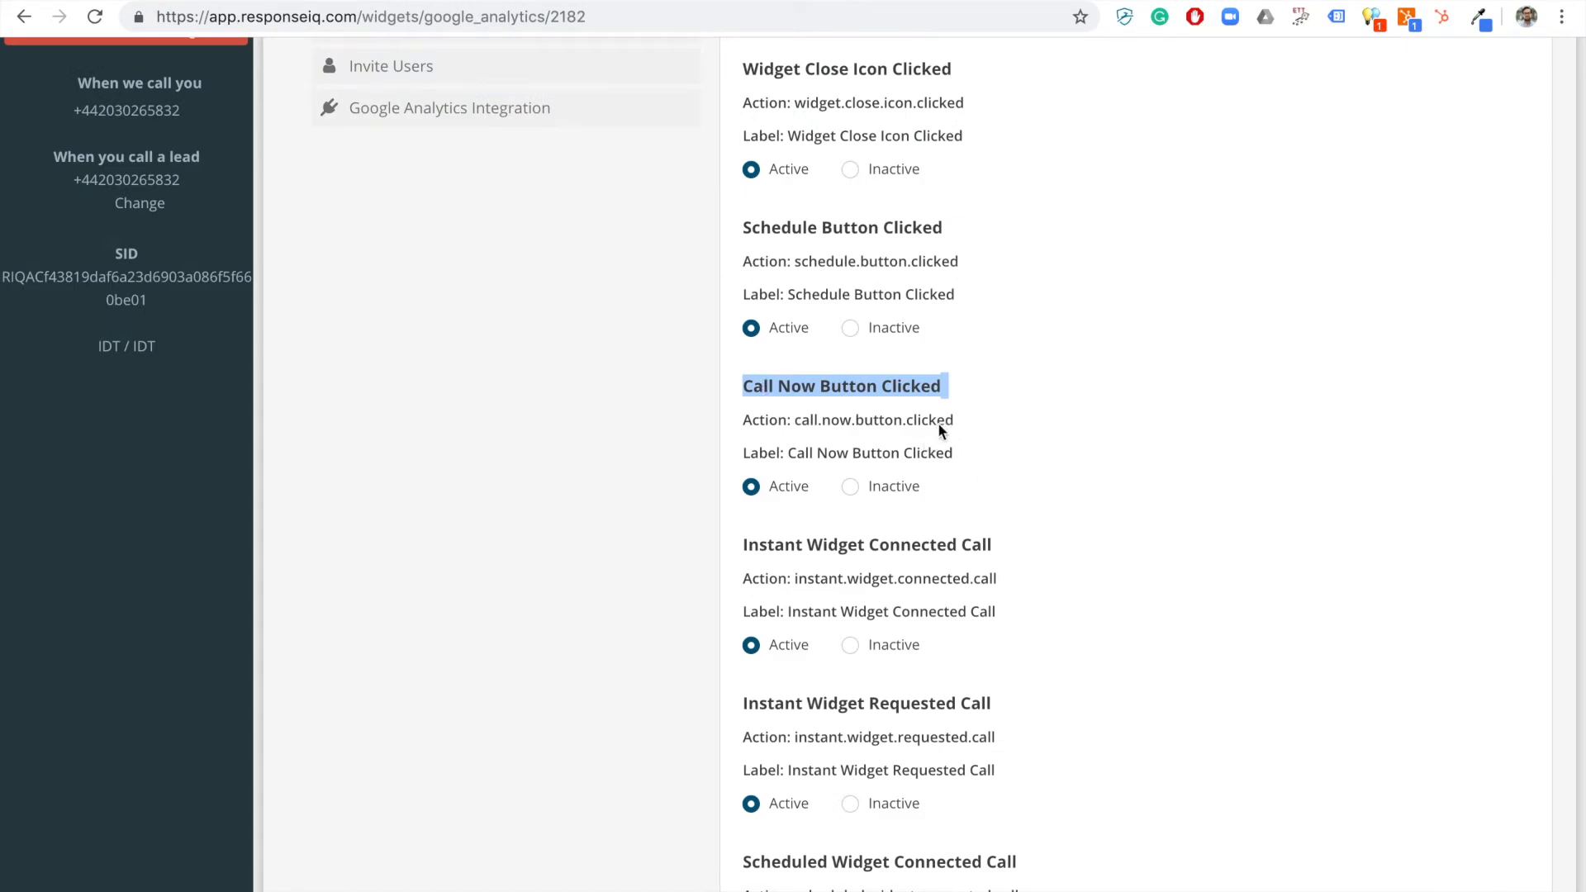
drag(955, 423, 799, 428)
key(ctrl+c)
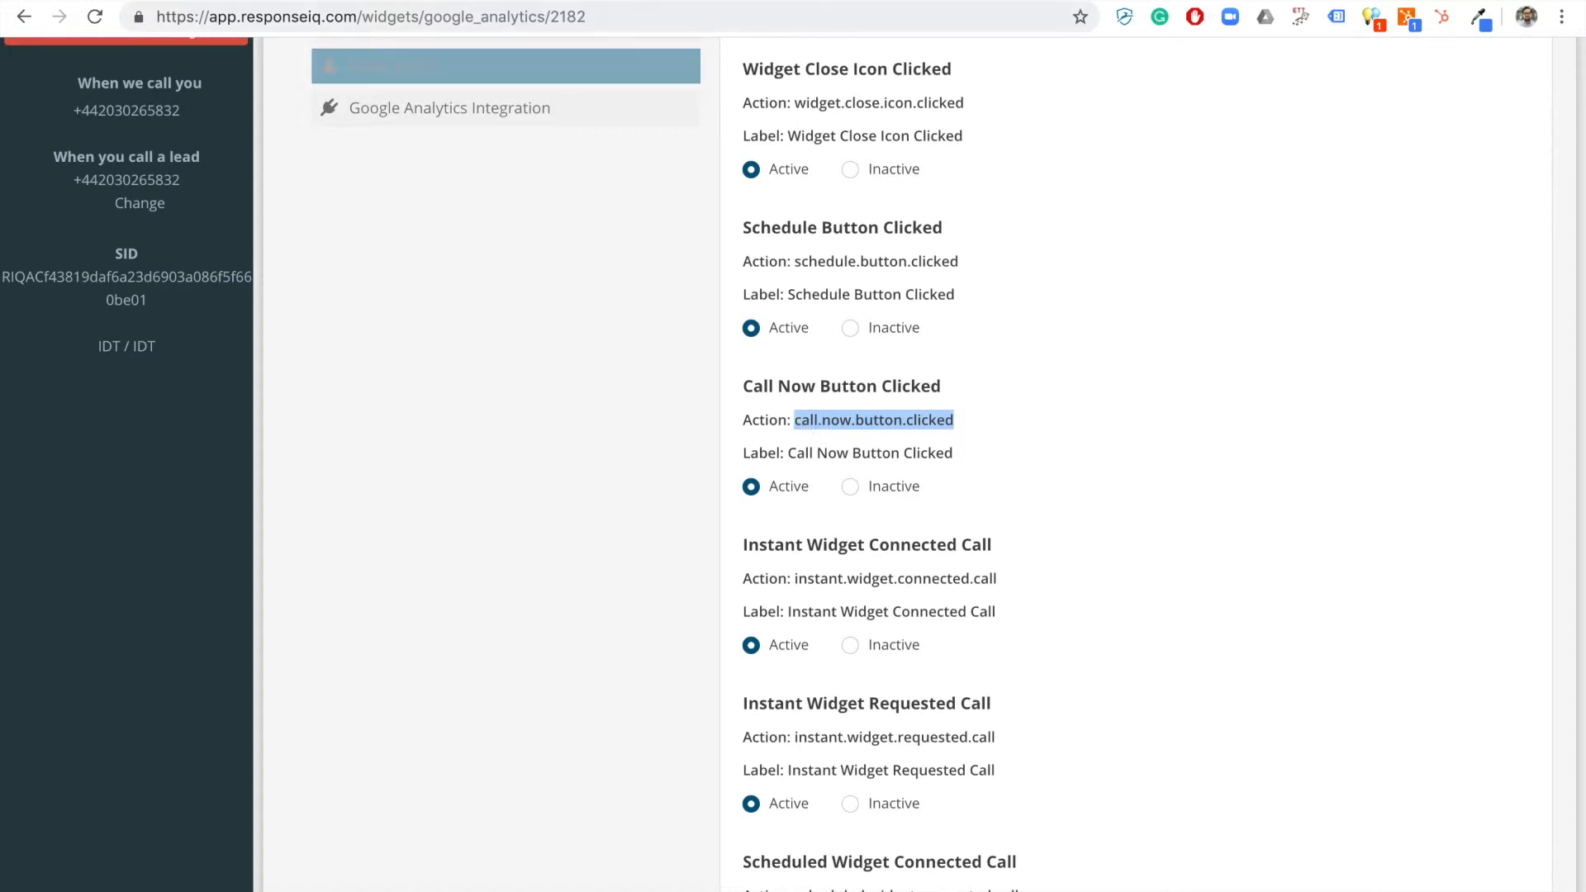
key(ctrl+shift+Tab)
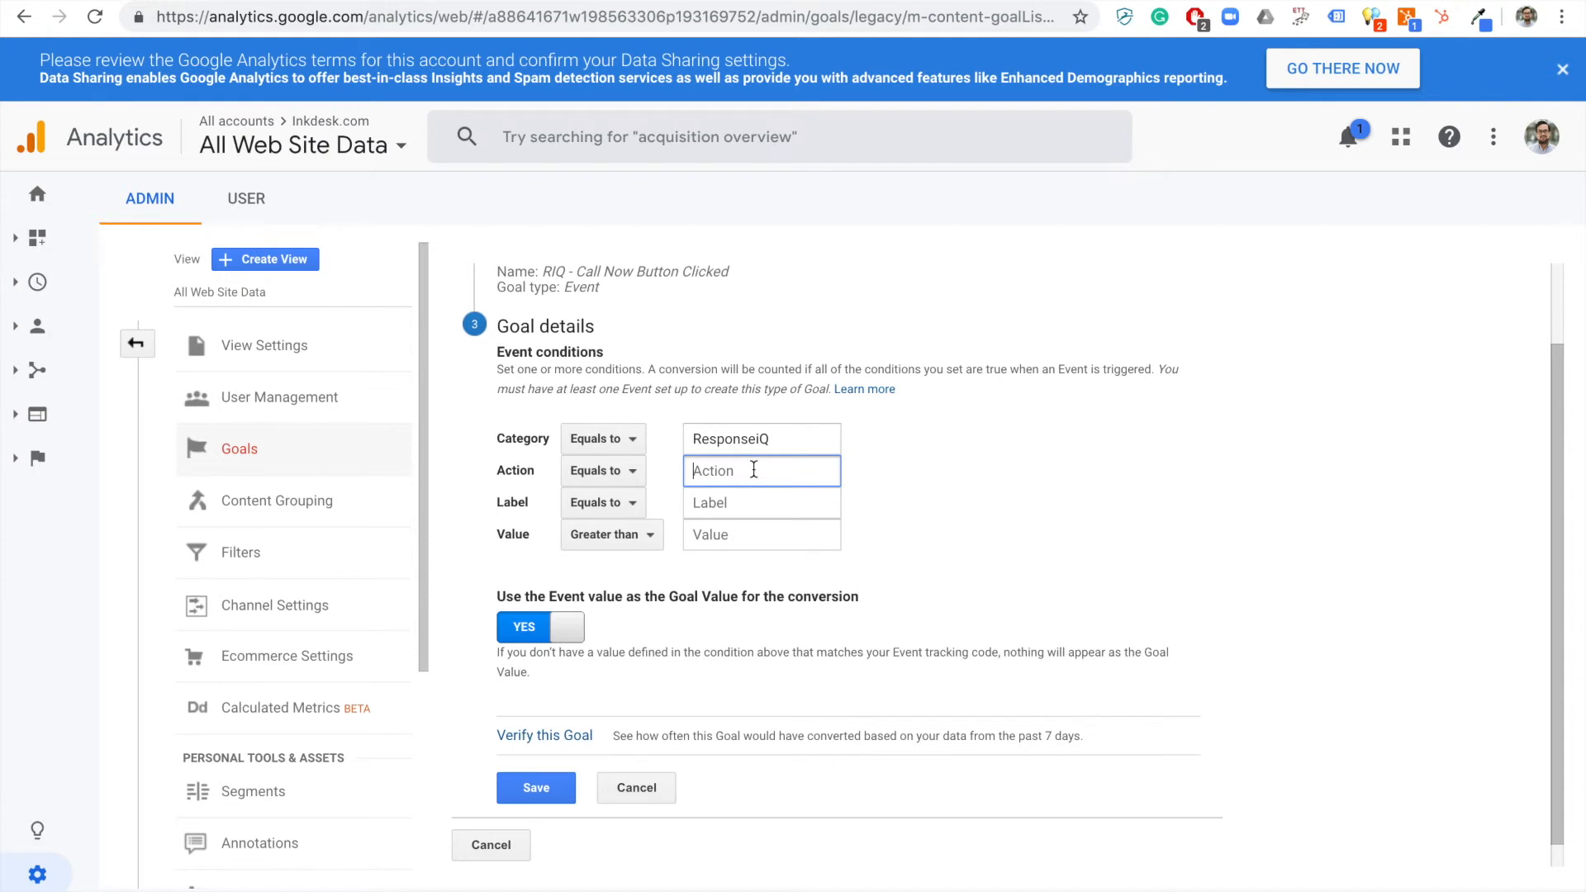
key(ctrl+v)
Set the Label condition to Call Now Button Clicked, copied from the integration's event list.
key(ctrl+Tab)
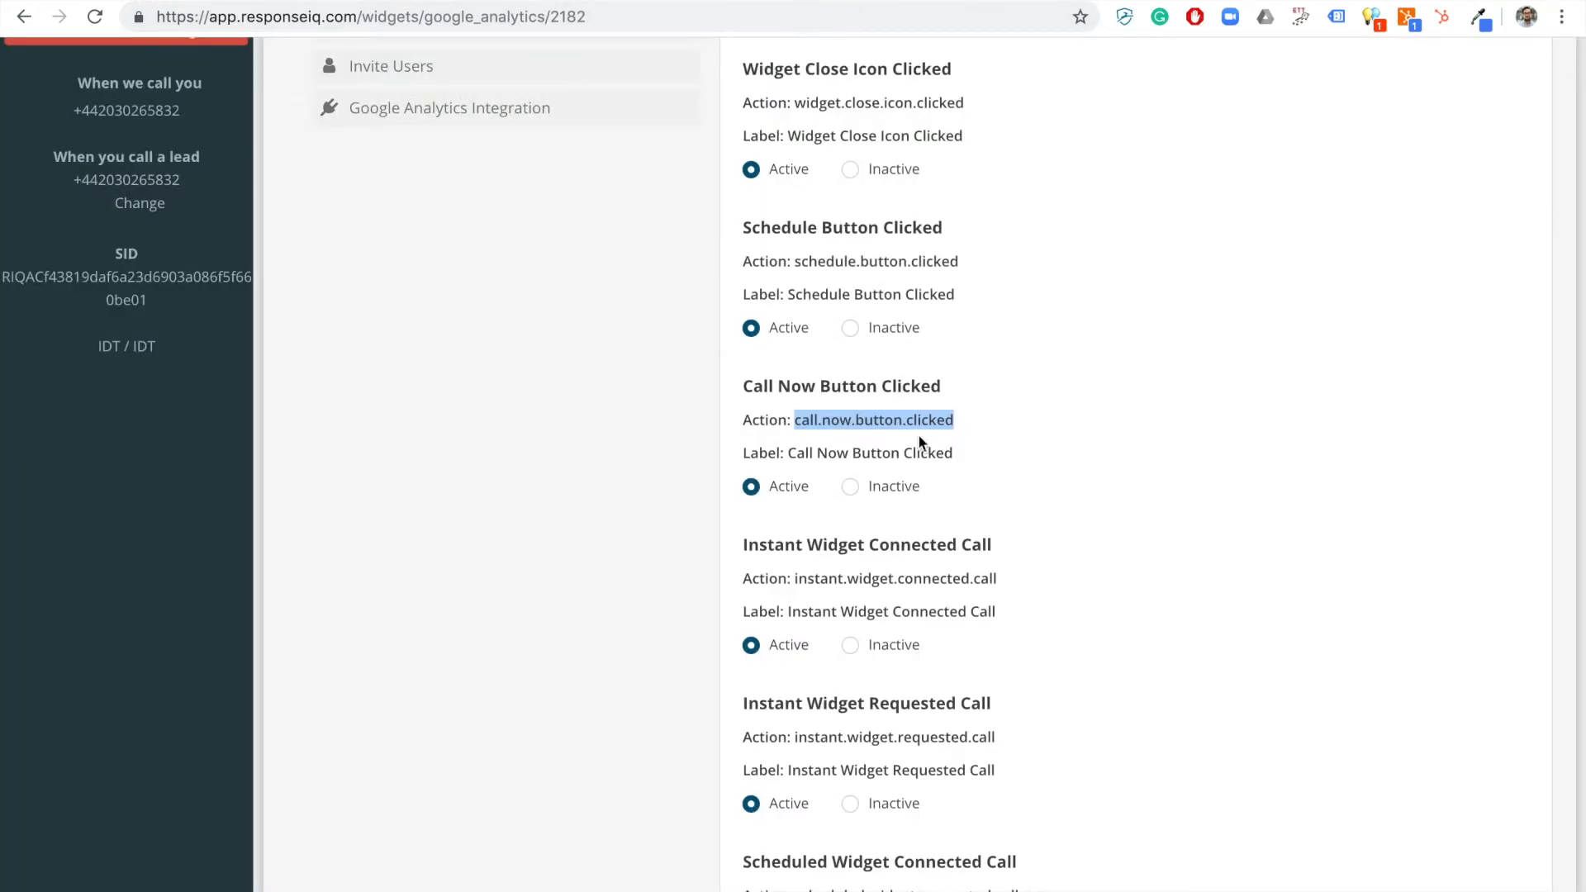
drag(964, 454, 818, 458)
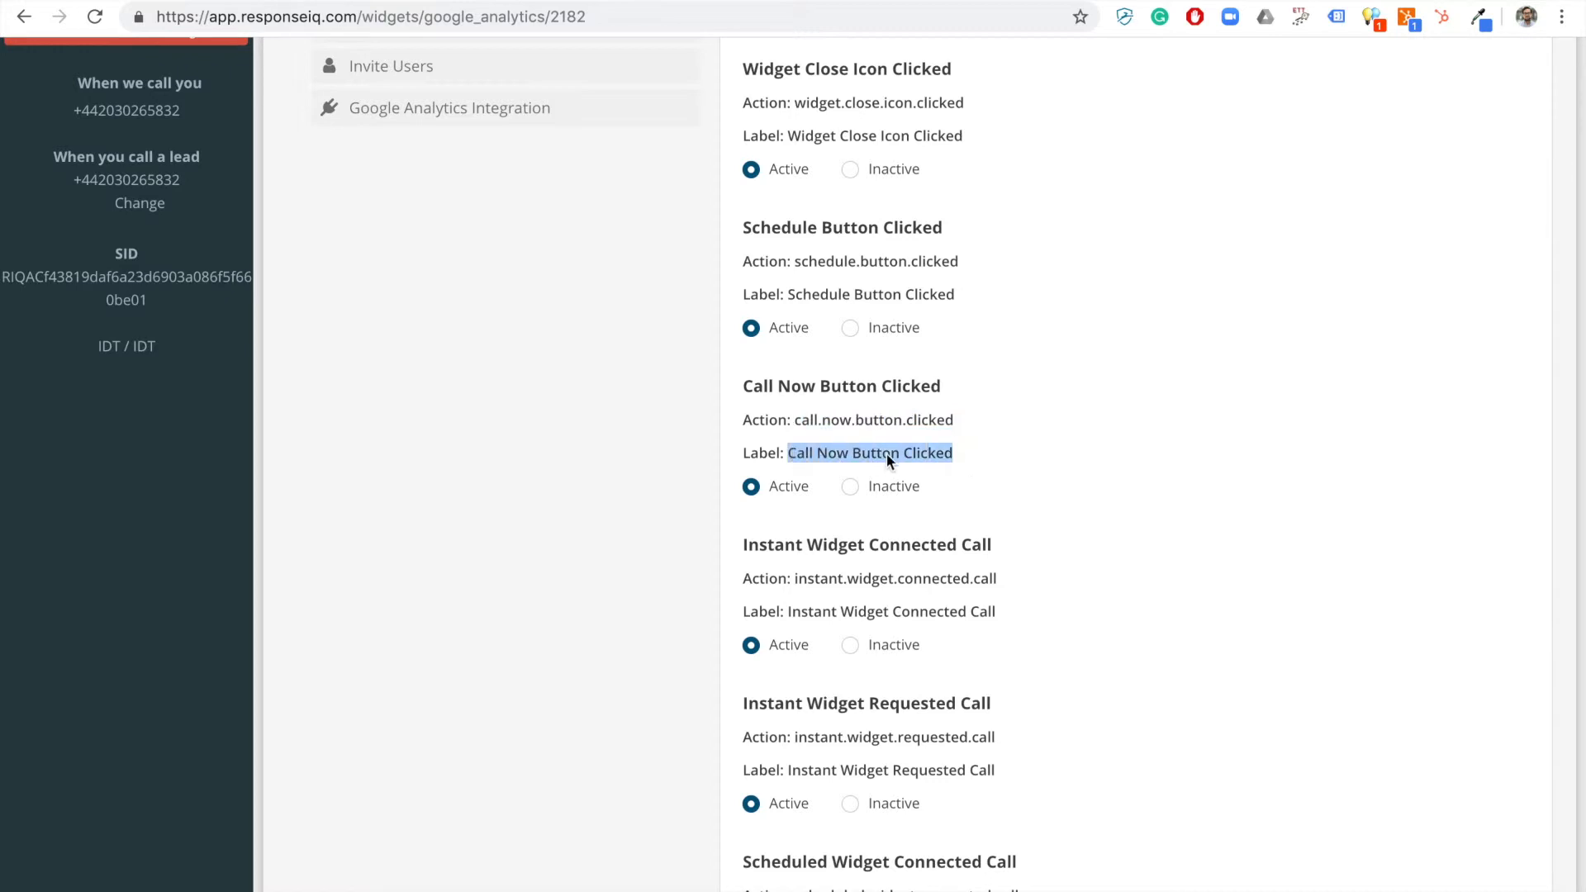
key(ctrl+shift+Tab)
click(729, 504)
key(ctrl+v)
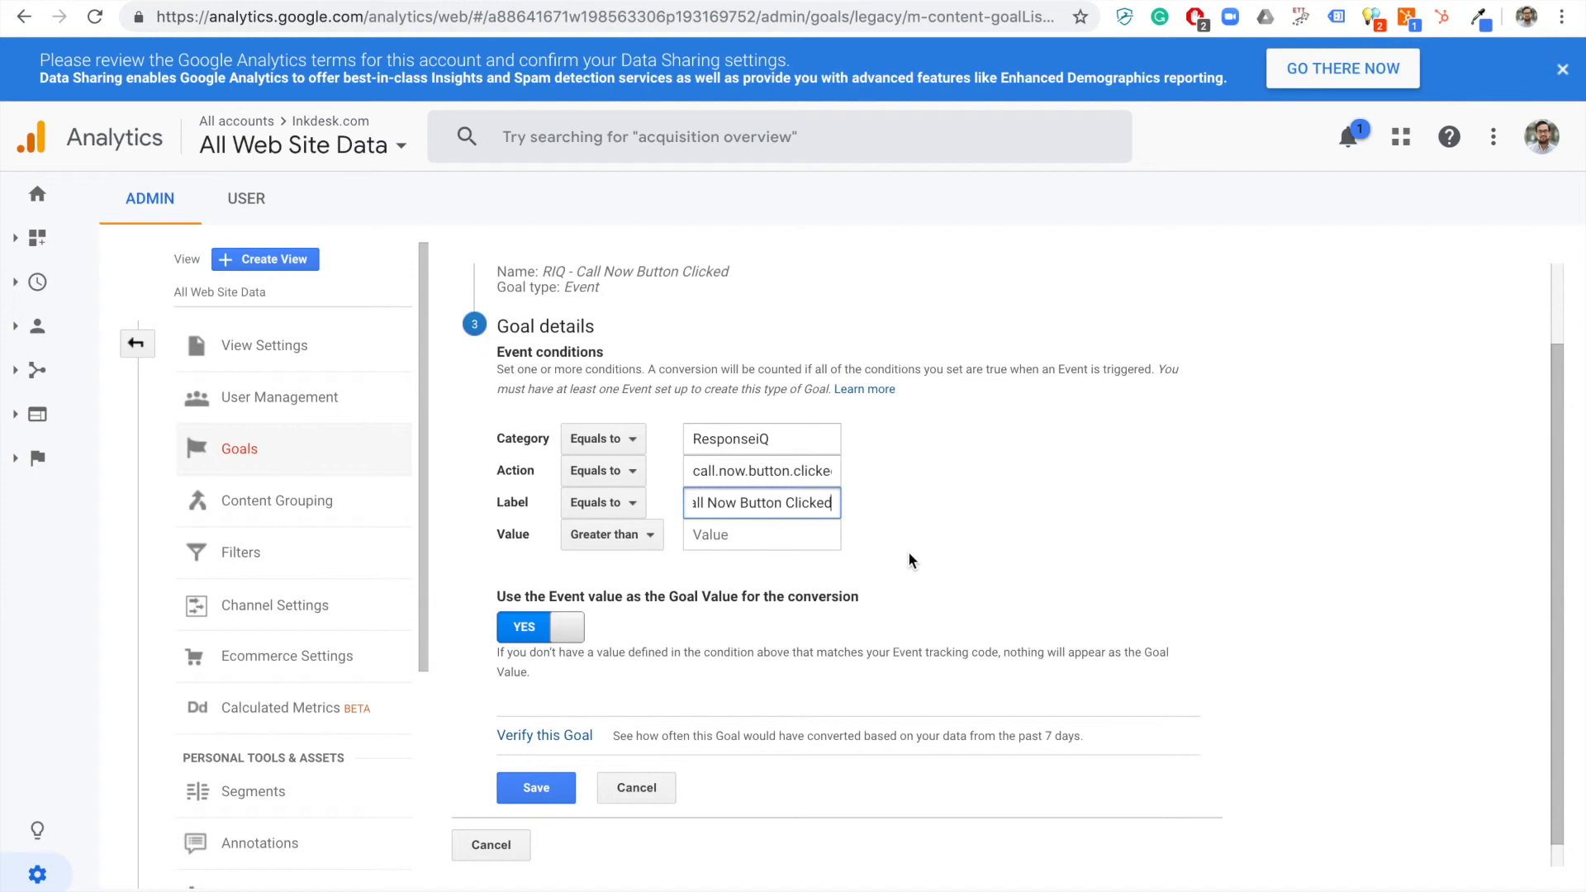
Verify the goal against the past 7 days of data and save it.
click(544, 737)
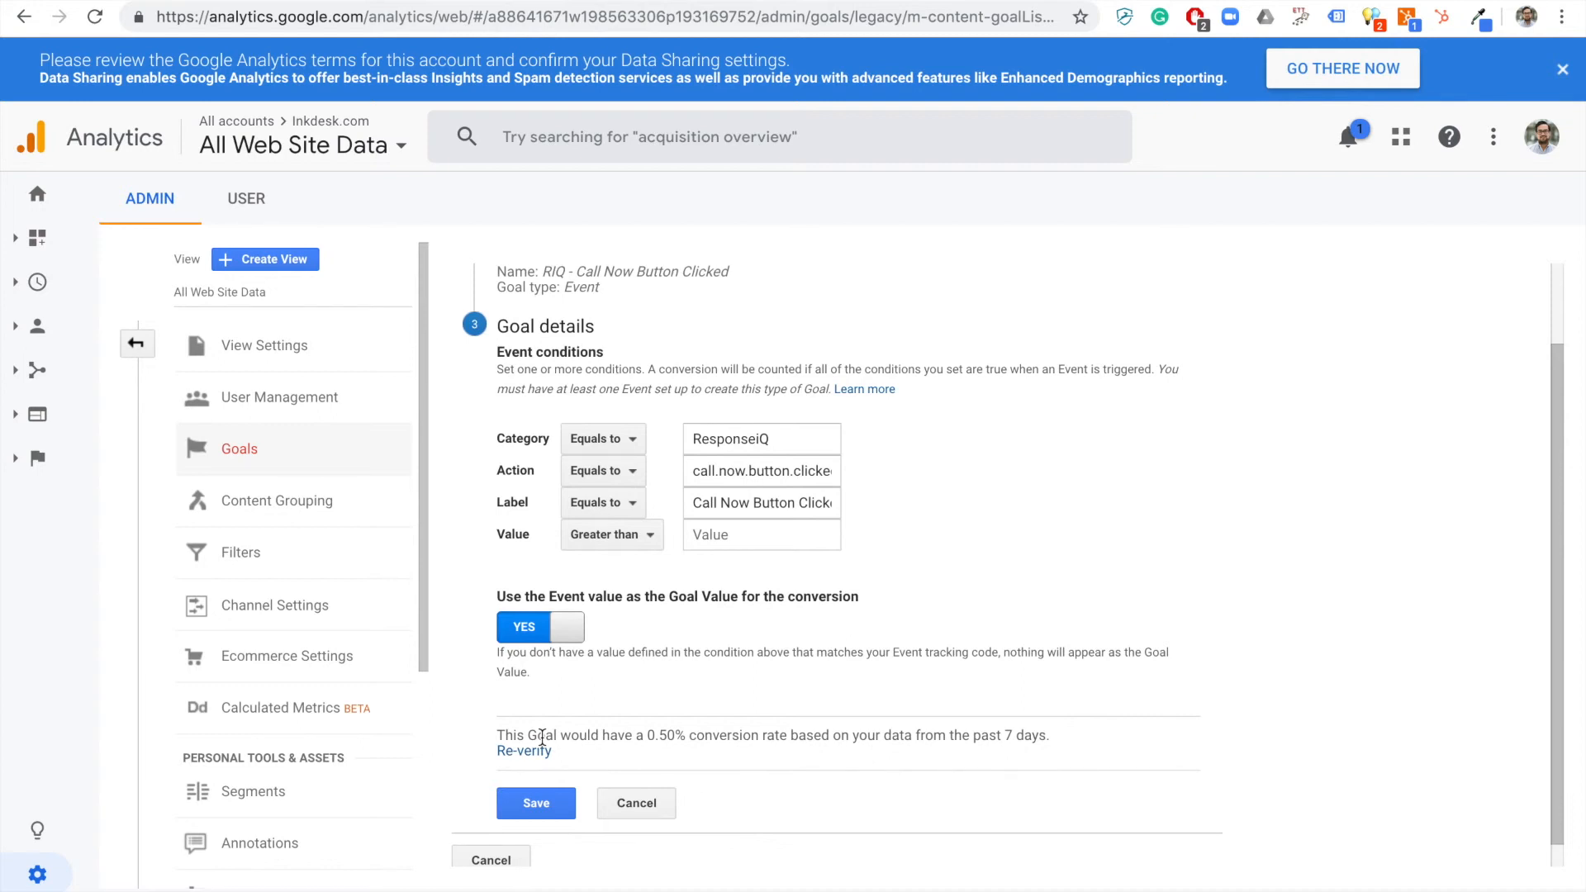
double_click(655, 737)
scroll(683, 744, down, 1)
click(536, 781)
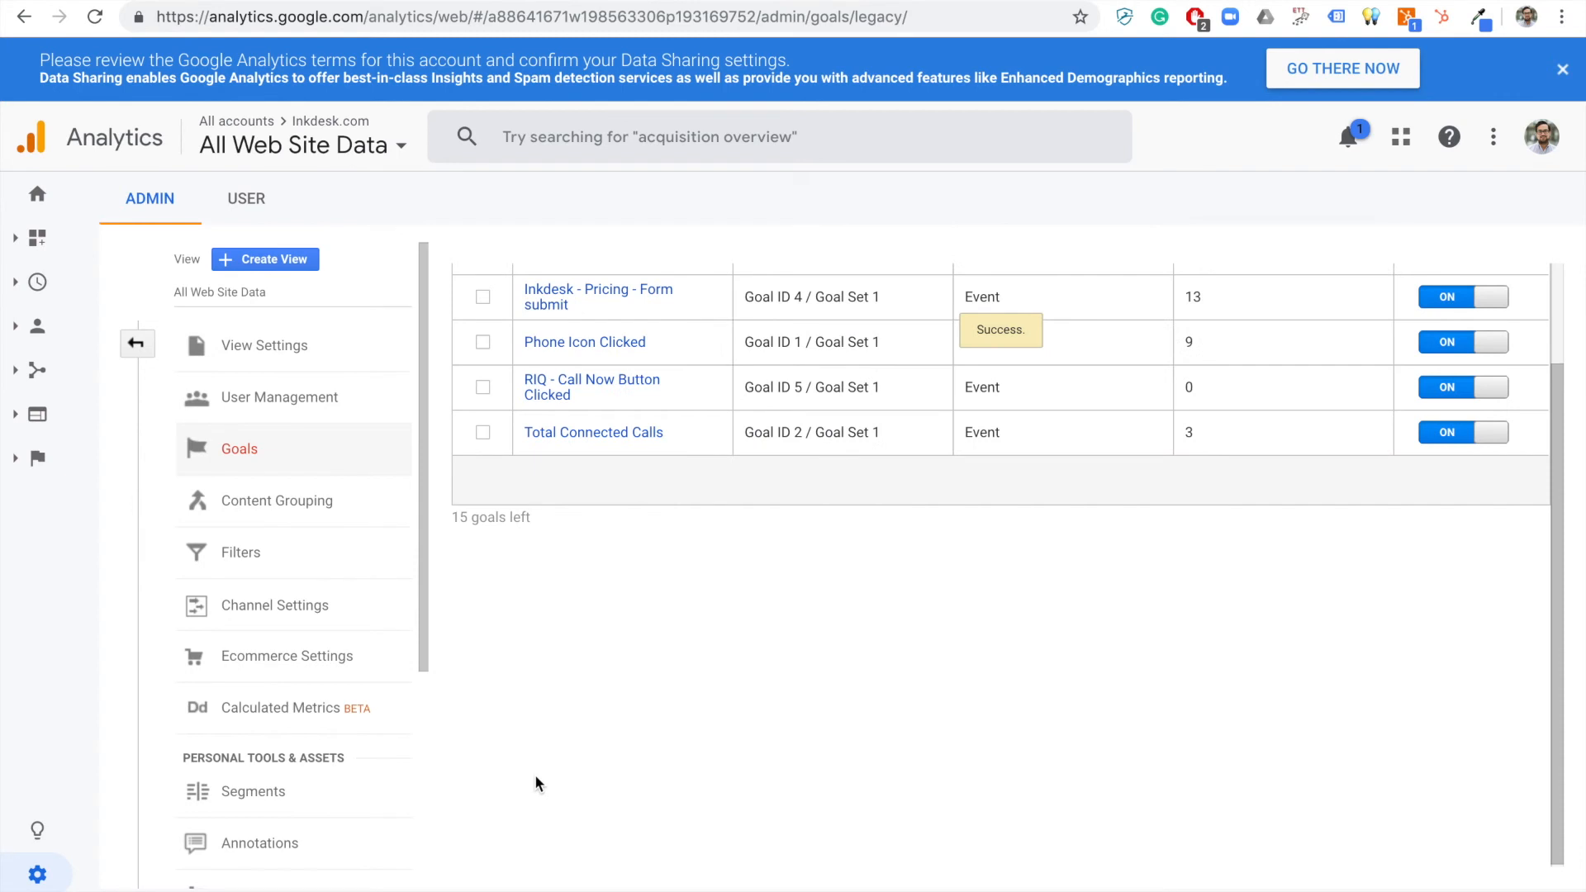
scroll(644, 713, up, 3)
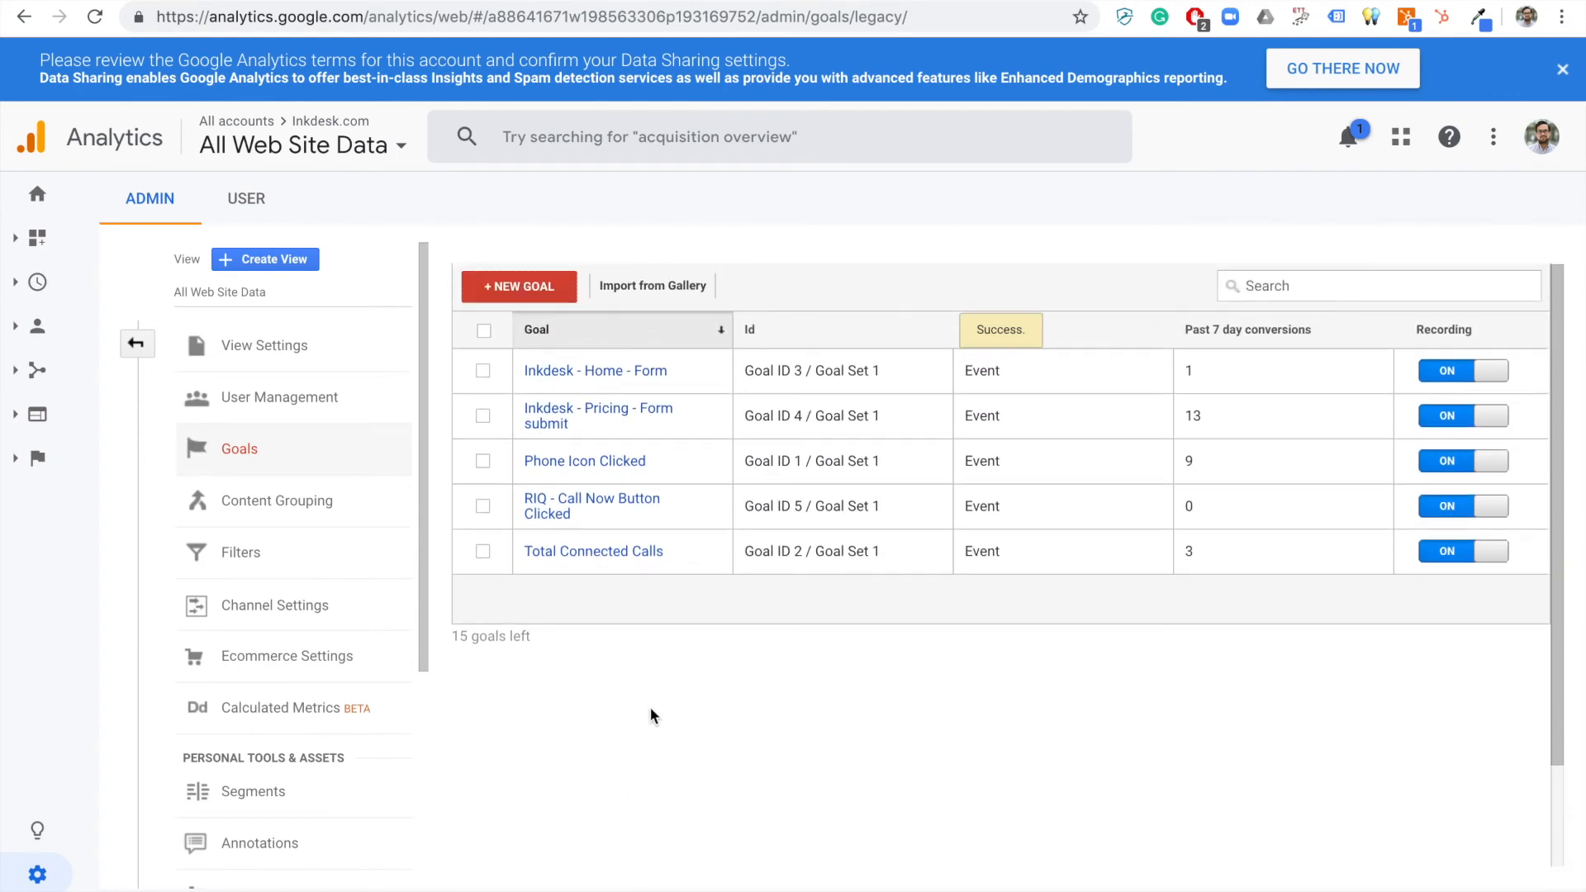